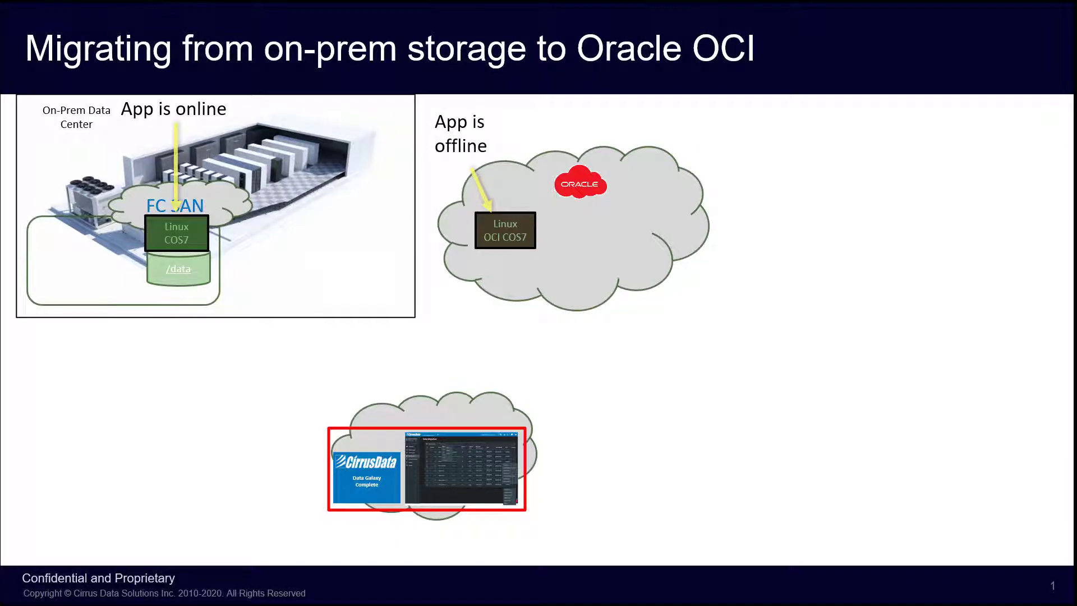
Step: Advance the slideshow to the 'Step 1: Register All Hosts Involved' slide
{"action": "key", "text": "Right"}
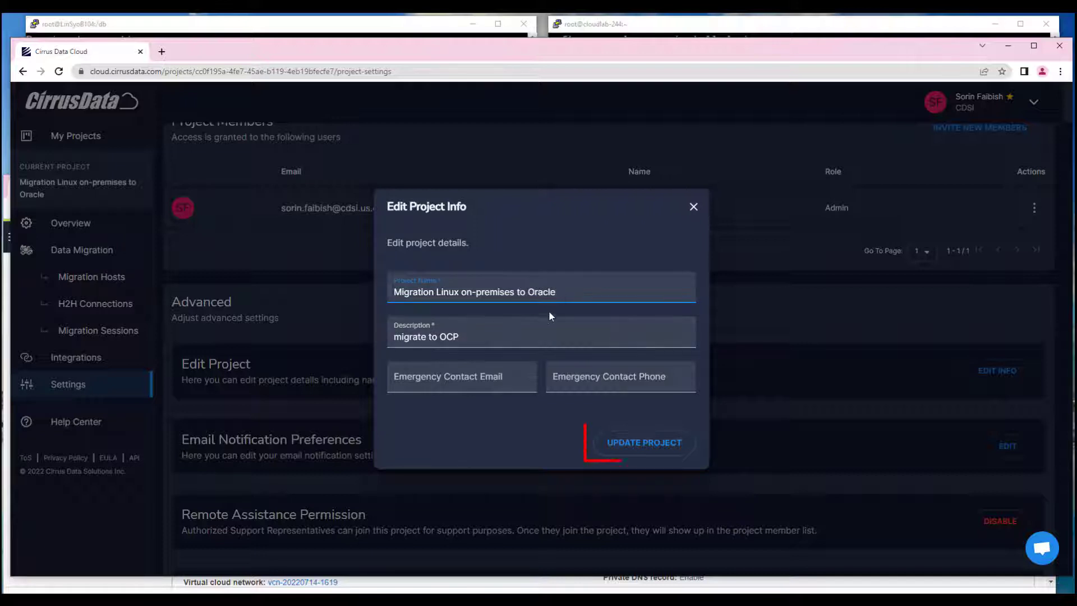
Step: Open the Migration Linux on-premises to Oracle project and view its migration hosts, still none
{"action": "left_click", "coordinate": [483, 340]}
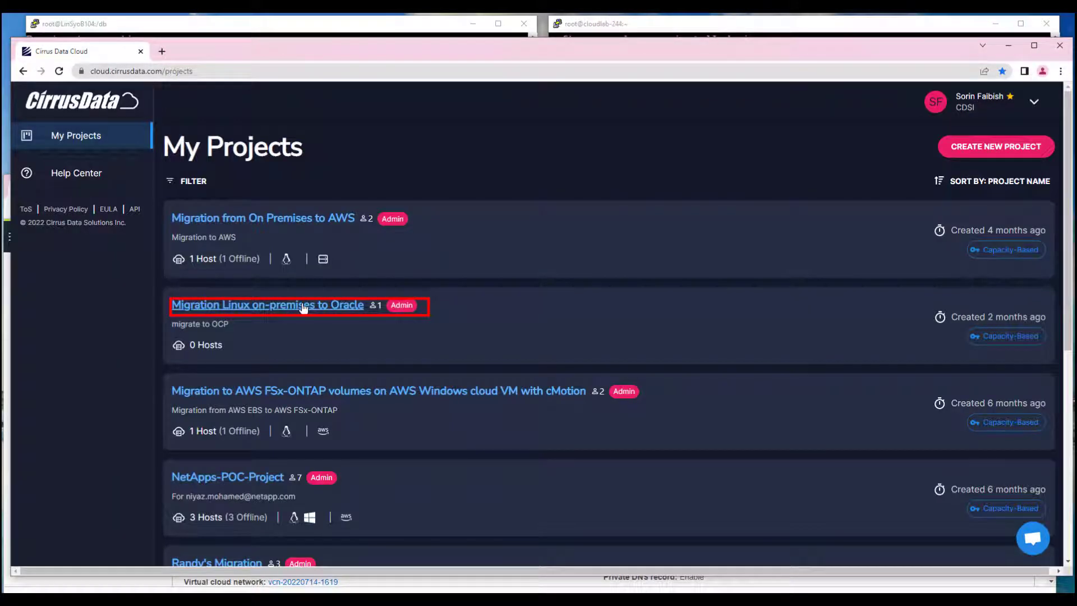
{"action": "left_click", "coordinate": [304, 306]}
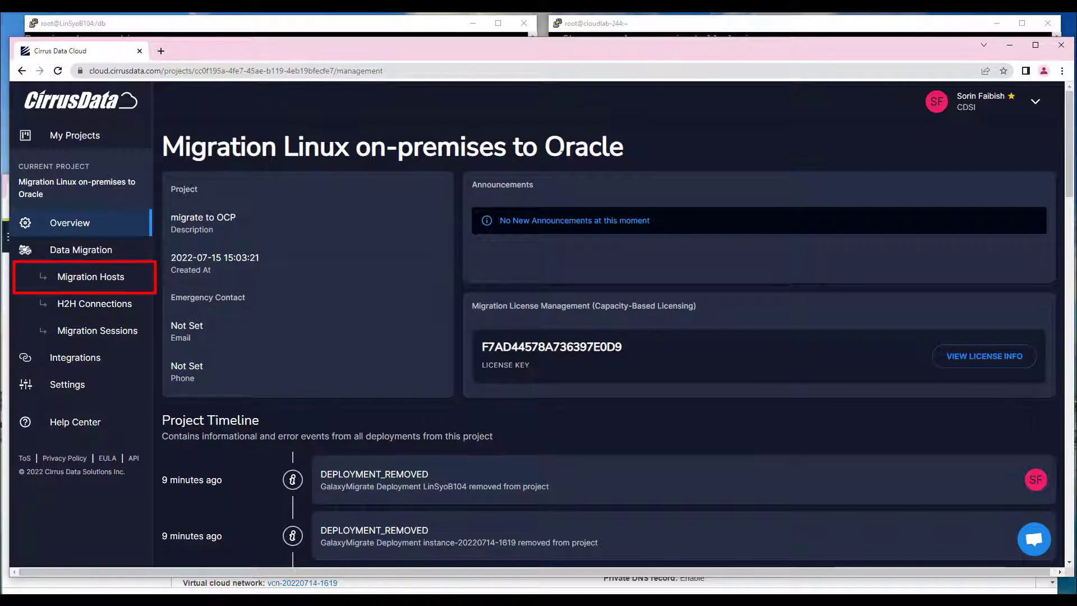
{"action": "scroll", "coordinate": [300, 341], "scroll_direction": "down", "scroll_amount": 1}
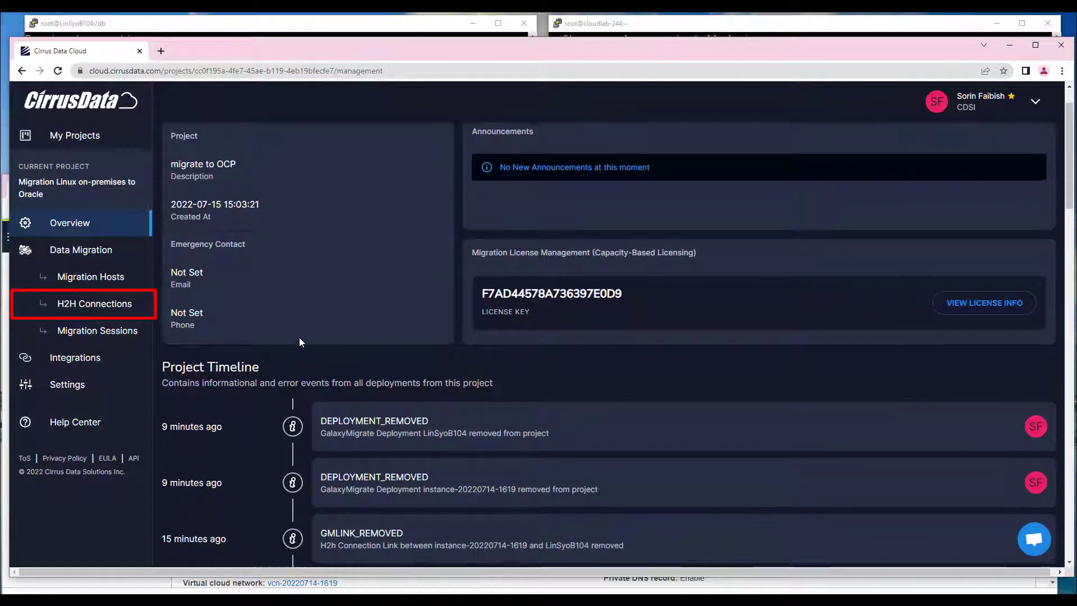
{"action": "scroll", "coordinate": [299, 339], "scroll_direction": "up", "scroll_amount": 1}
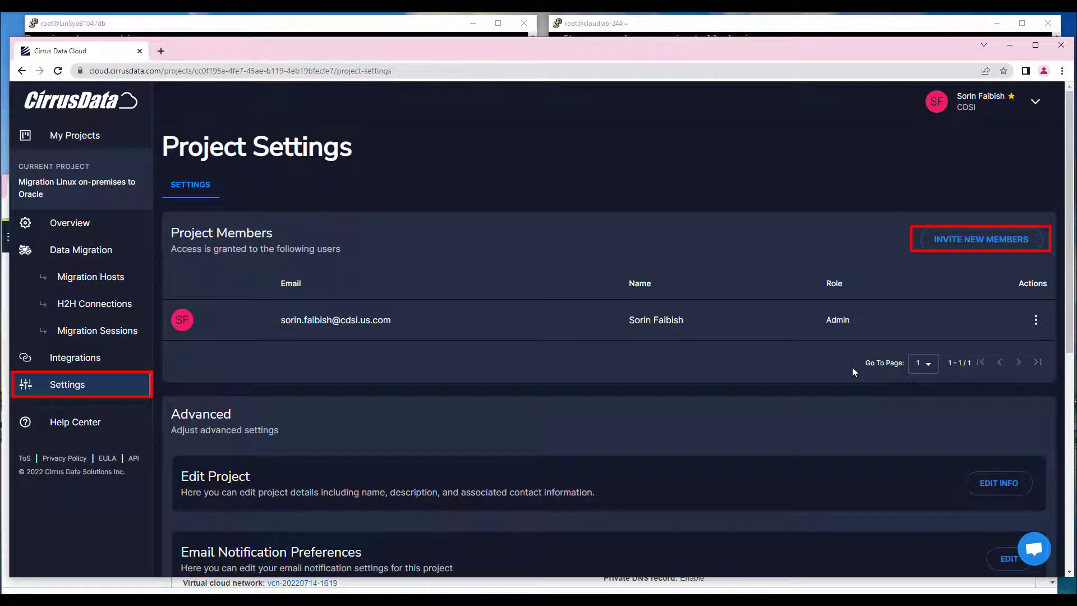
{"action": "scroll", "coordinate": [879, 247], "scroll_direction": "down", "scroll_amount": 7}
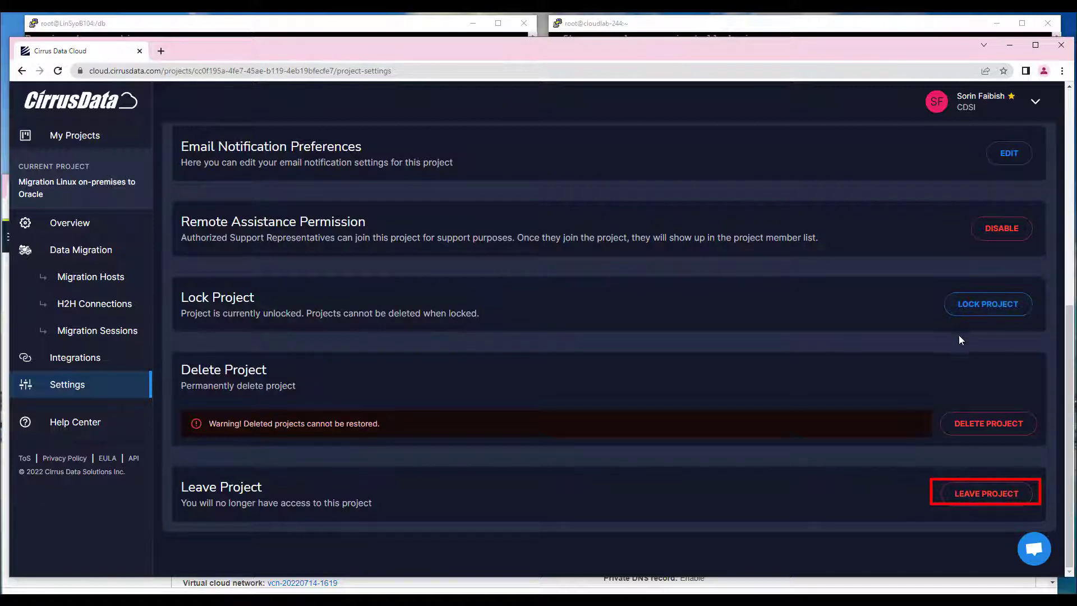
{"action": "left_click", "coordinate": [90, 278]}
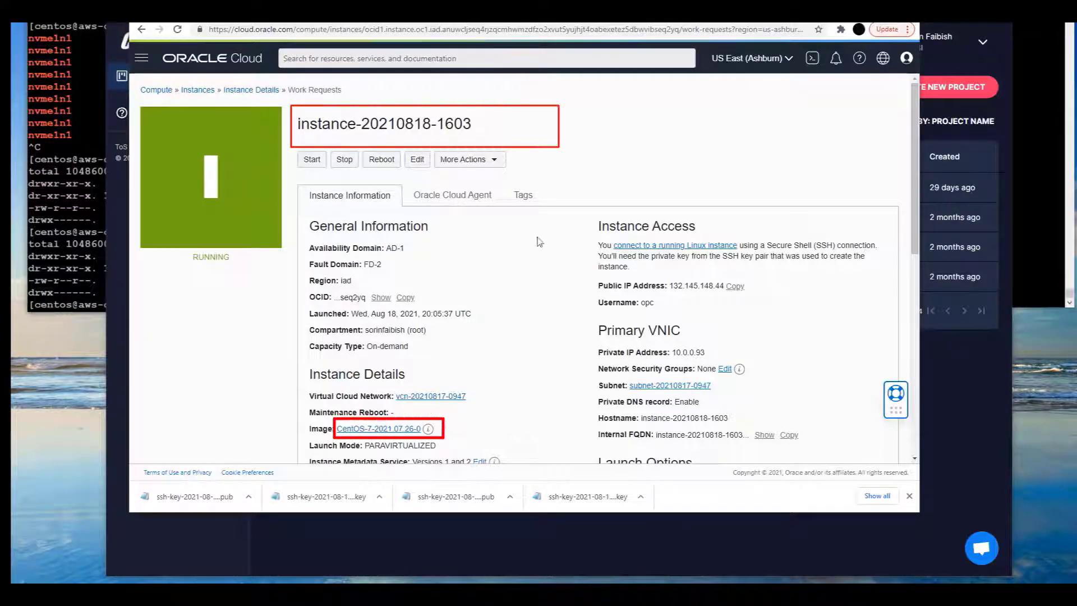
{"action": "scroll", "coordinate": [530, 256], "scroll_direction": "down", "scroll_amount": 4}
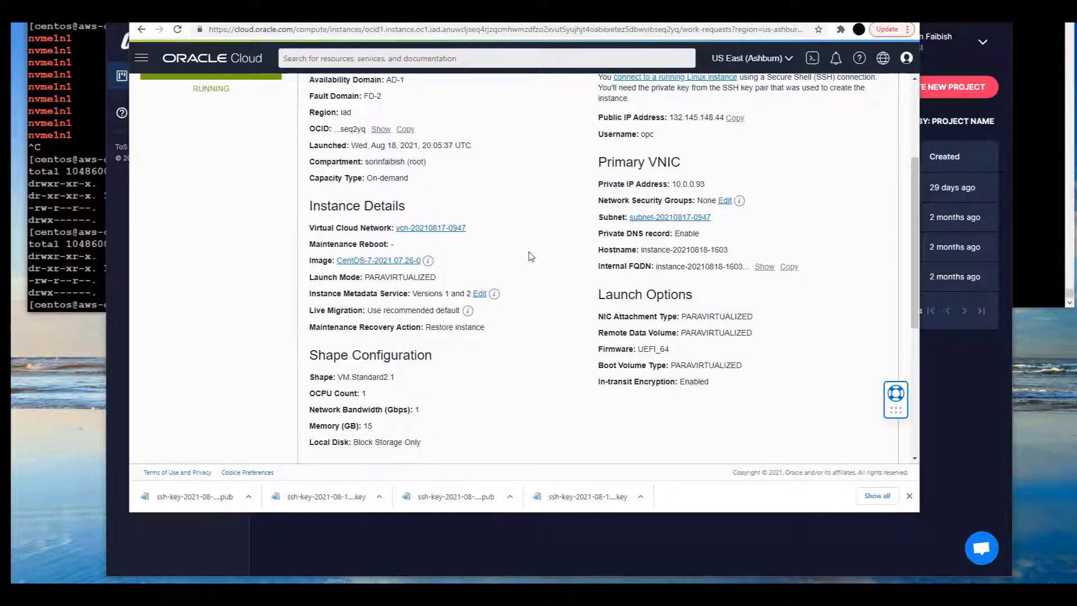
{"action": "scroll", "coordinate": [531, 256], "scroll_direction": "down", "scroll_amount": 3}
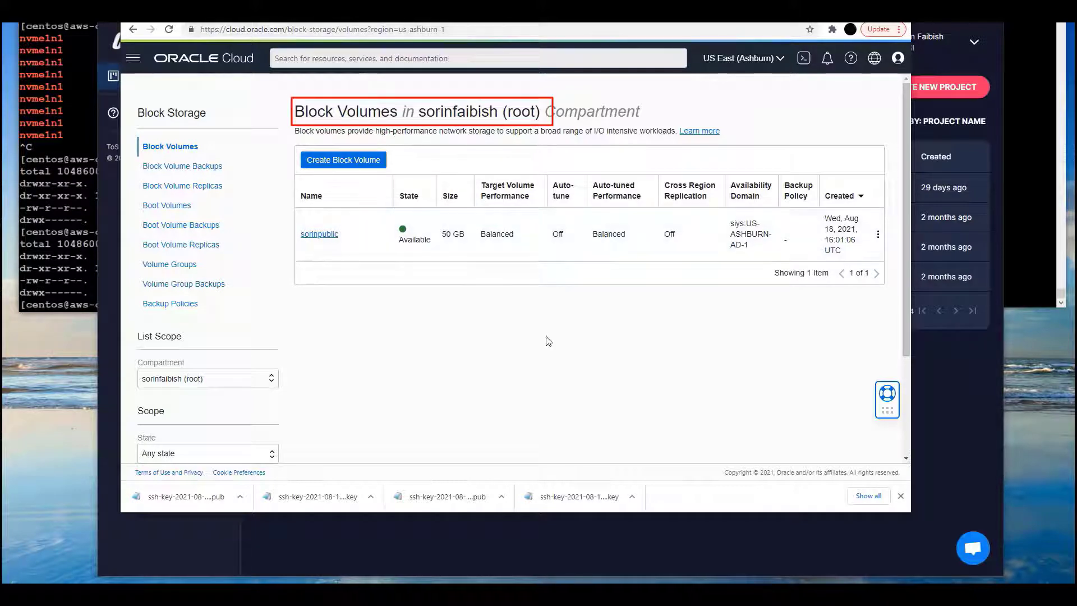
{"action": "left_click", "coordinate": [343, 162]}
{"action": "left_click", "coordinate": [440, 147]}
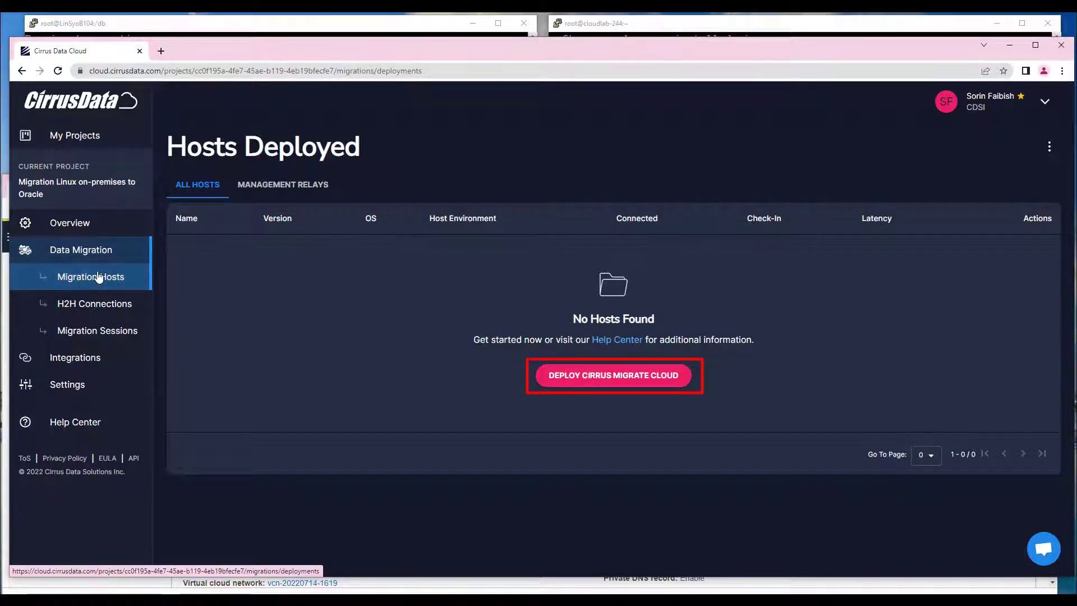
Step: Copy the Linux install command for Cirrus Migrate Cloud and bring up the on-prem host's terminal
{"action": "left_click", "coordinate": [643, 384]}
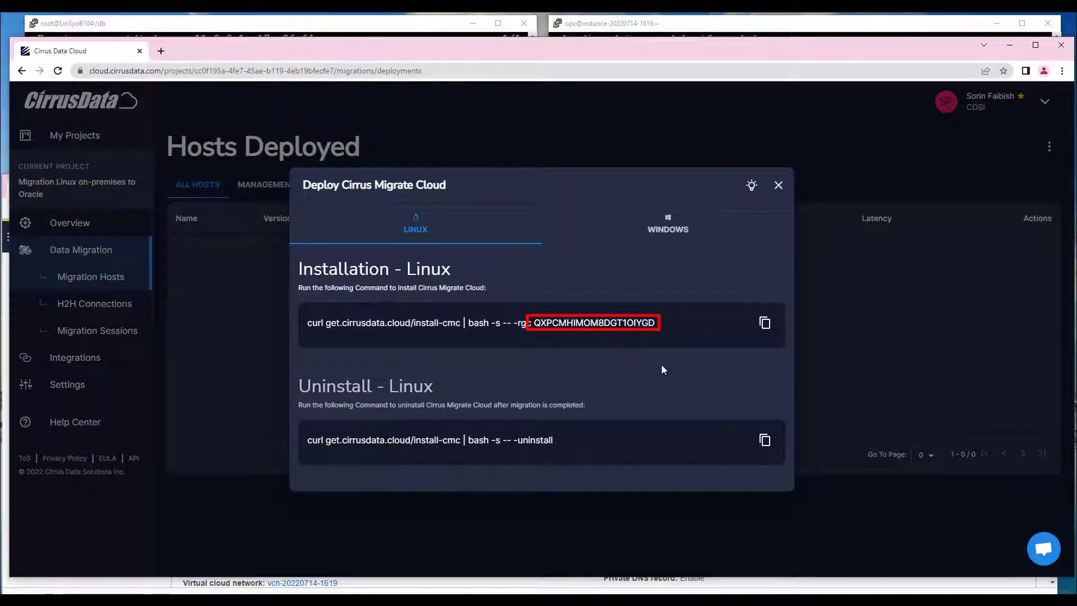
{"action": "left_click", "coordinate": [766, 326]}
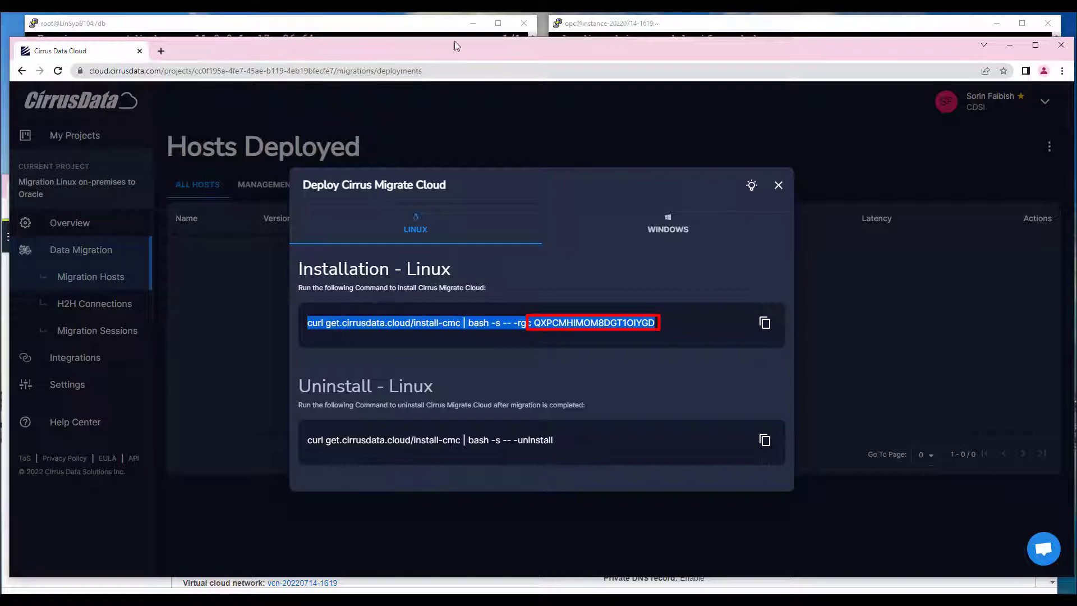
{"action": "left_click", "coordinate": [394, 27]}
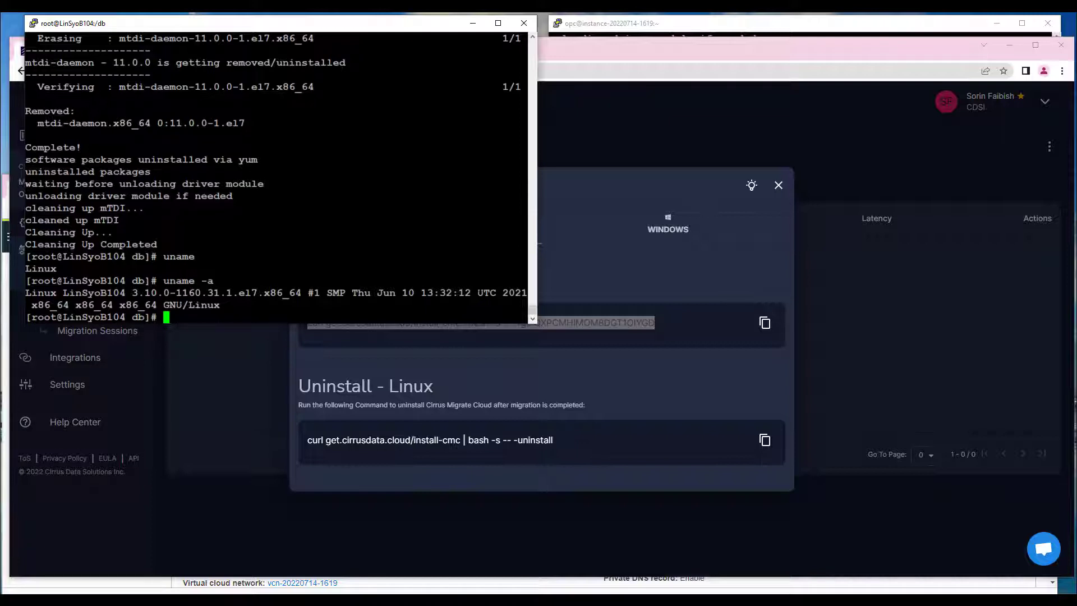
Step: Run the pasted Cirrus Migrate Cloud install command on both the on-prem host and the OCI instance
{"action": "key", "text": "shift+Insert"}
{"action": "key", "text": "Return"}
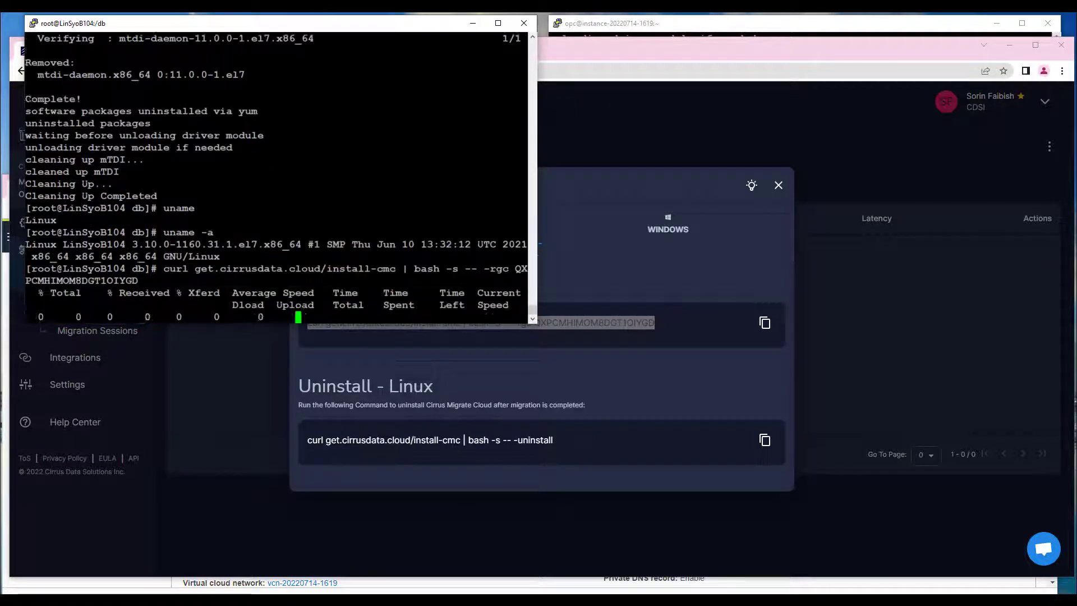
{"action": "left_click", "coordinate": [784, 24]}
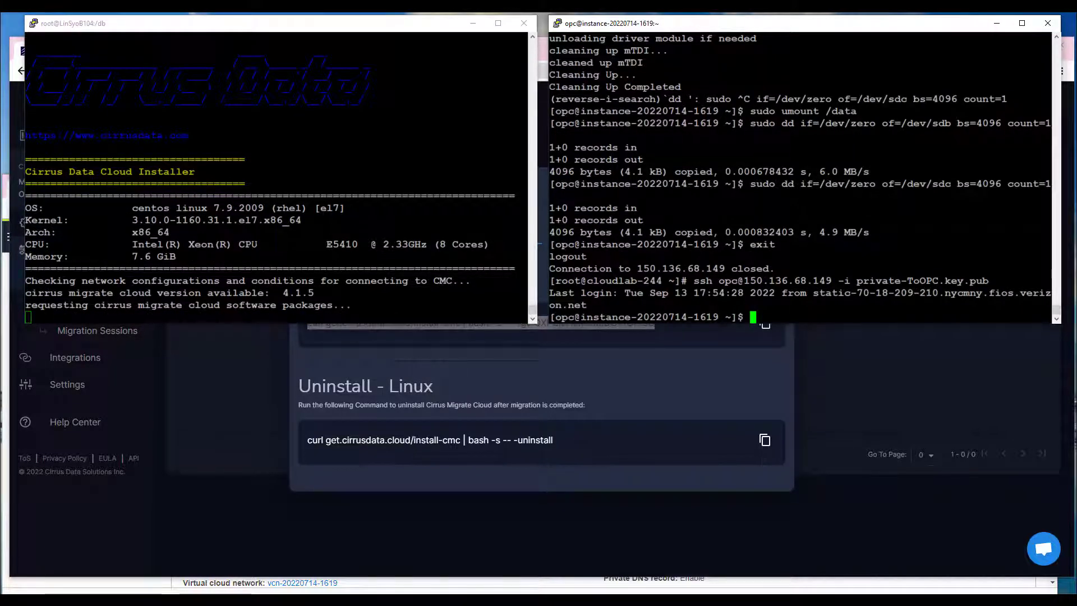
{"action": "key", "text": "shift+Insert"}
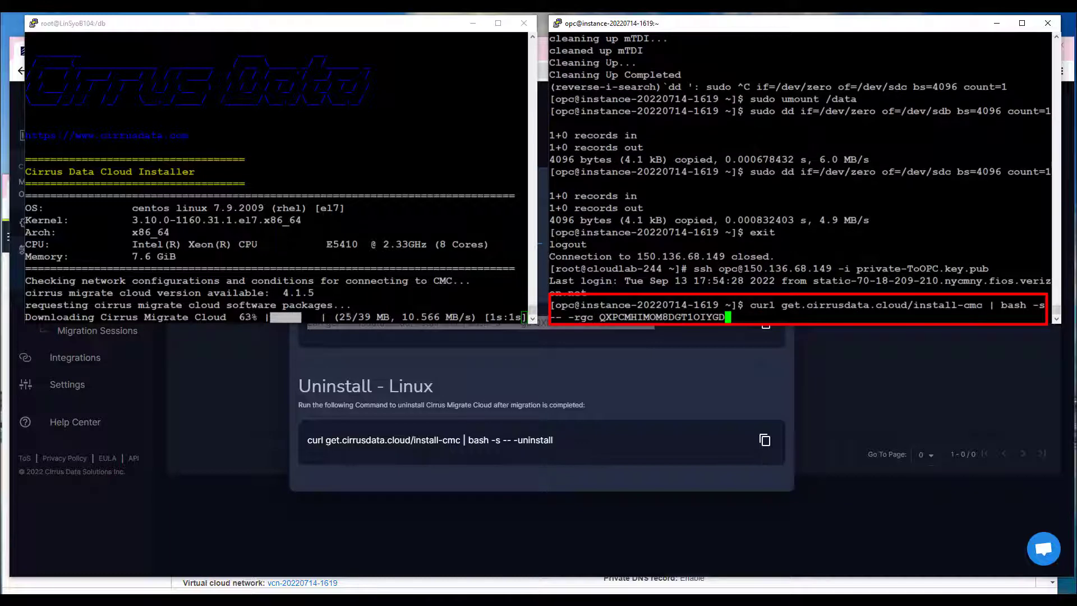
{"action": "key", "text": "Return"}
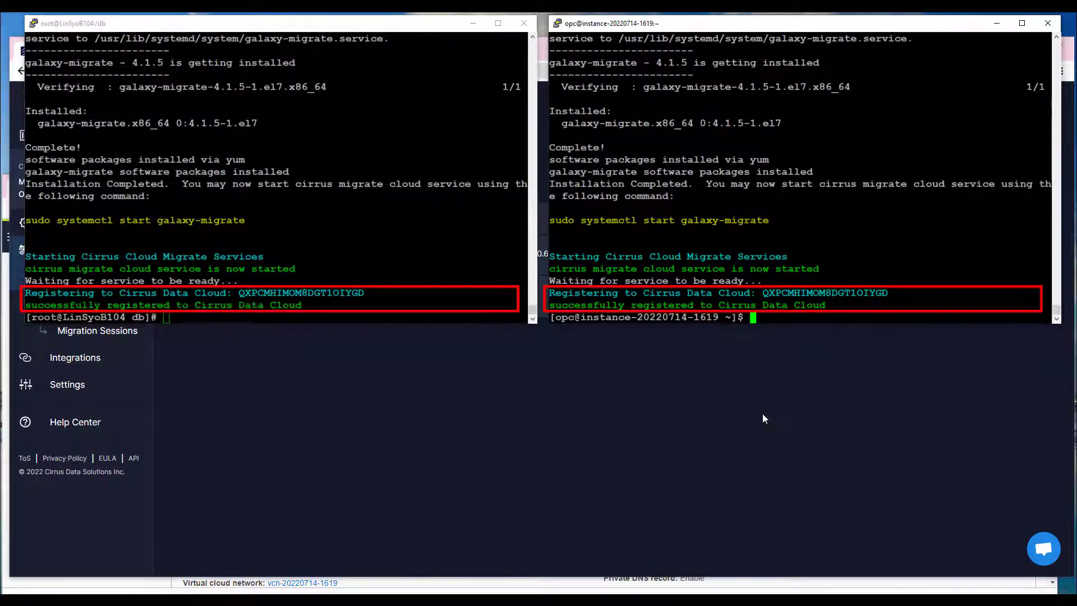
{"action": "key", "text": "alt+Tab"}
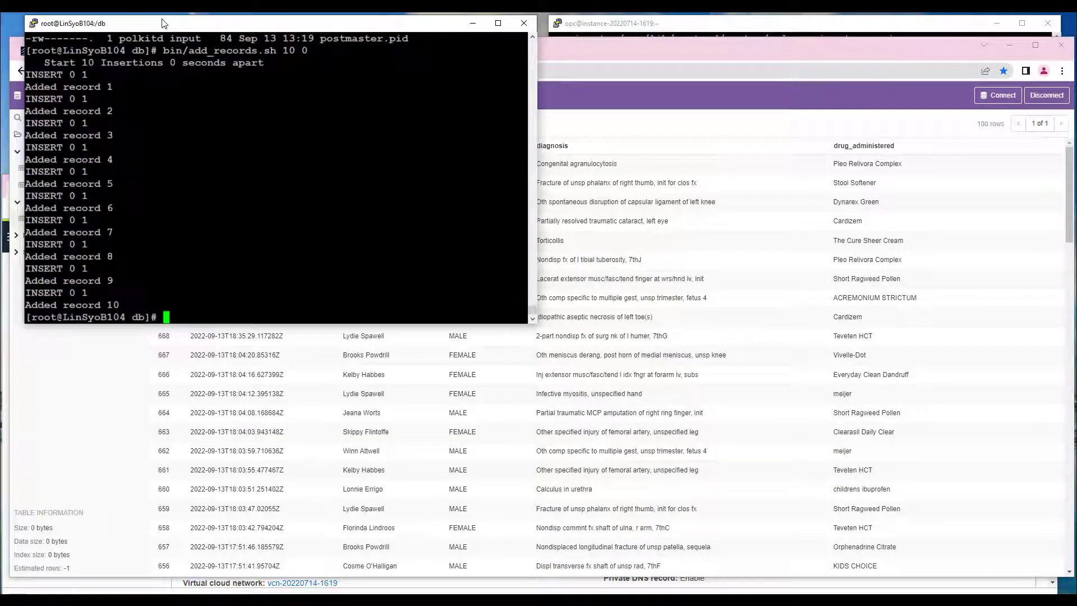
Step: Rerun bin/add_records.sh 10 0 and refresh pgweb's Patient Visits to show rows through id 687
{"action": "key", "text": "Up"}
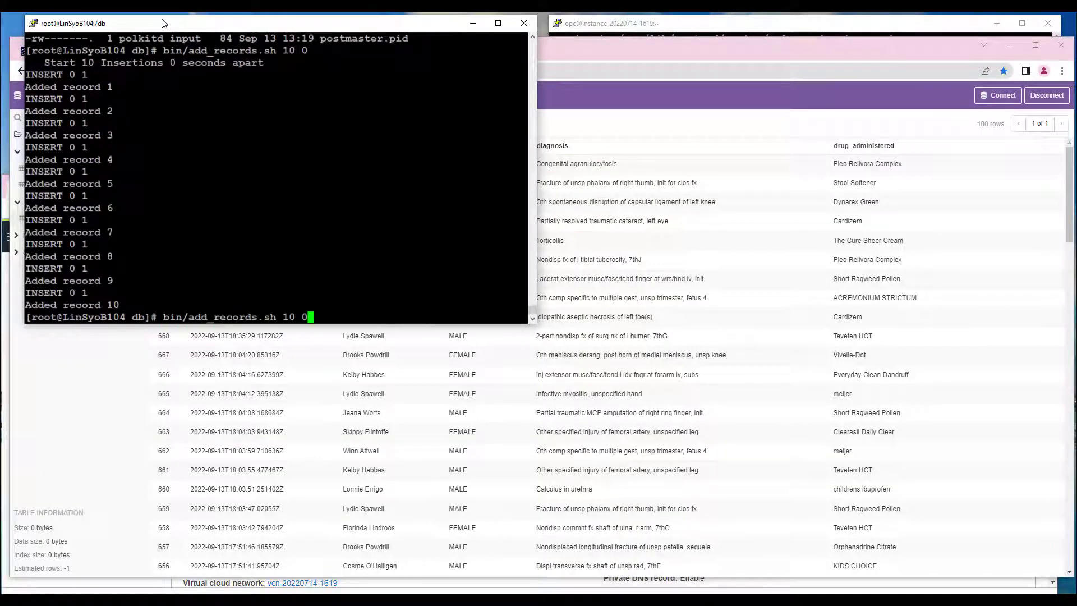
{"action": "key", "text": "Return"}
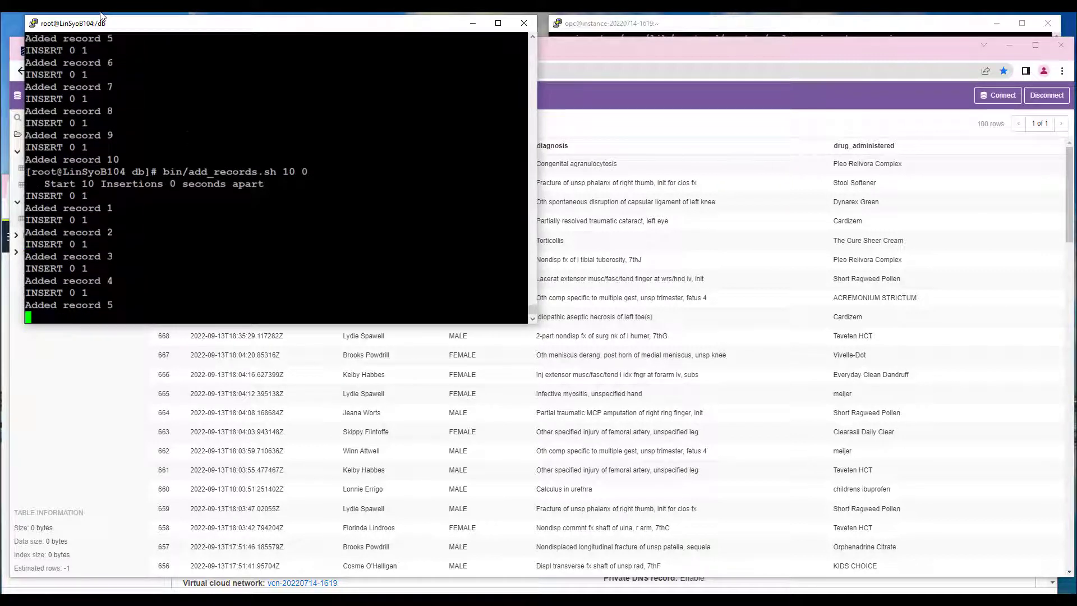
{"action": "left_click", "coordinate": [643, 56]}
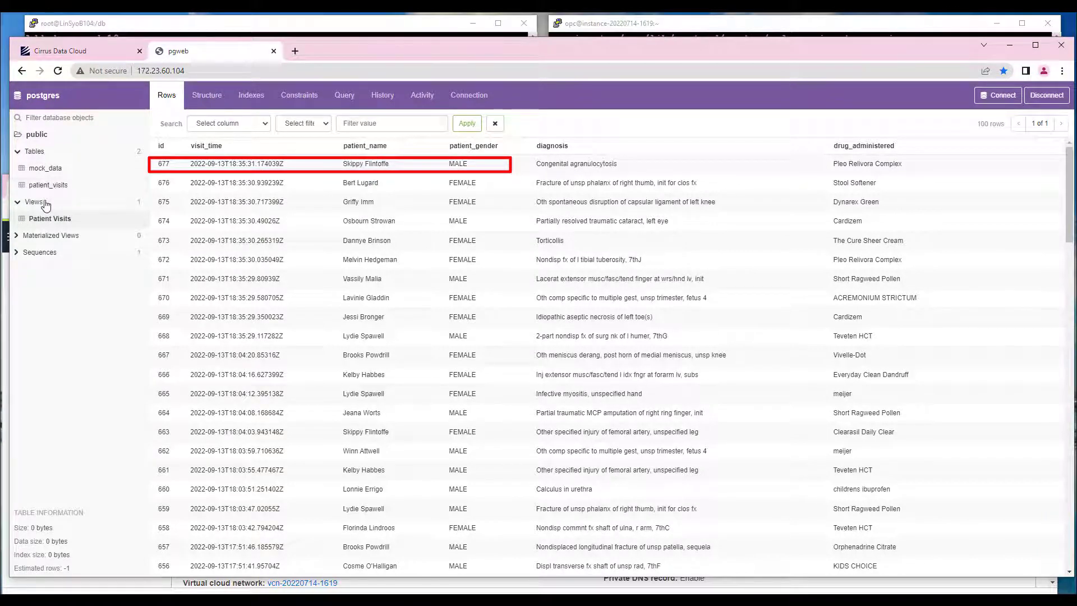
{"action": "left_click", "coordinate": [42, 220]}
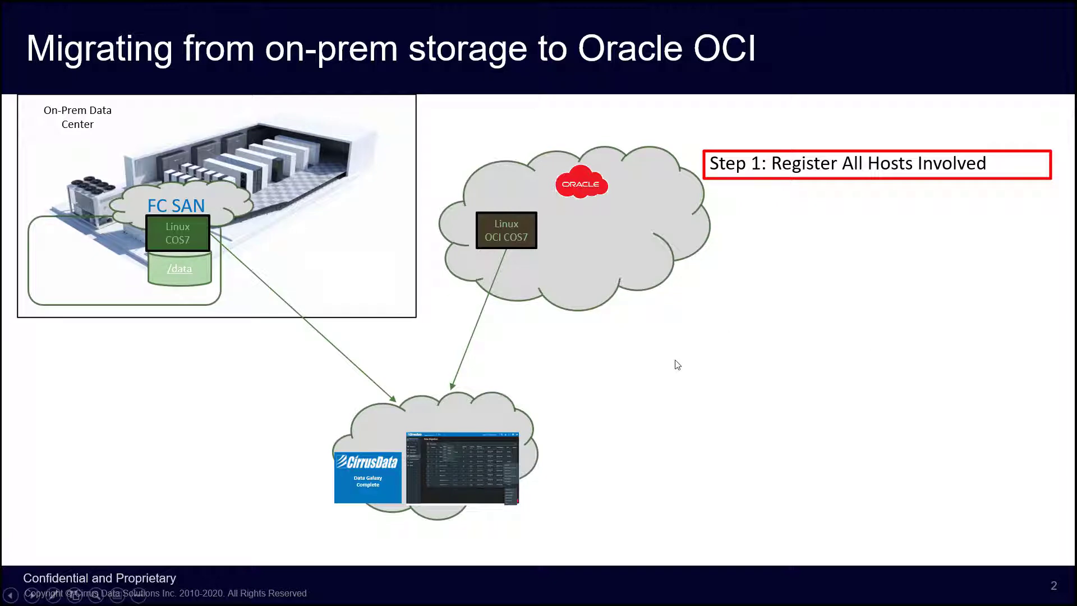
Step: Step through slides for H2H connection, OCI integration, migration session, and sync and snapshots
{"action": "key", "text": "Right"}
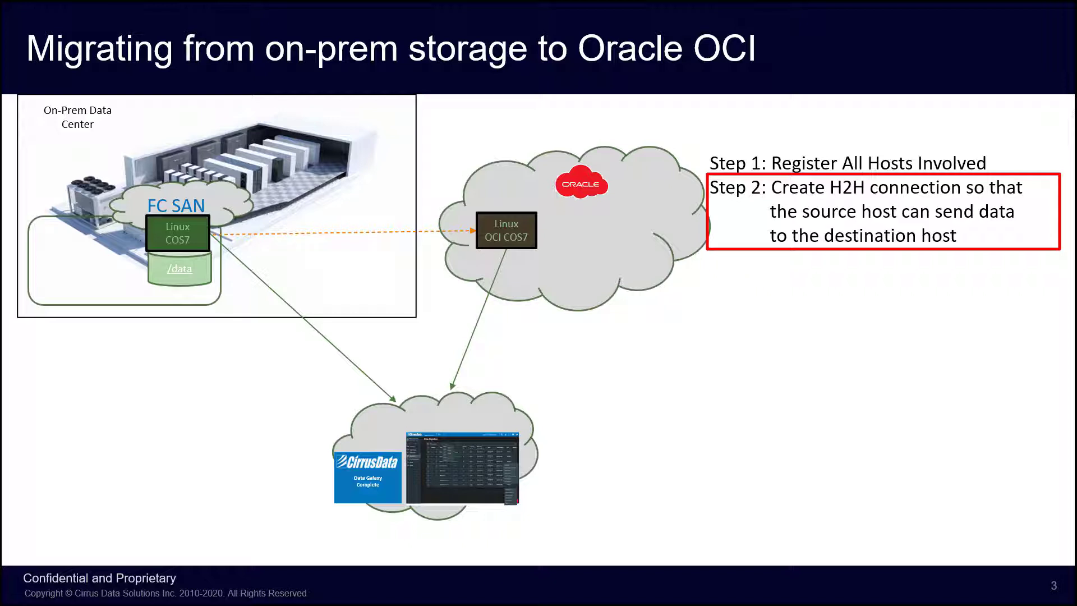
{"action": "key", "text": "Right"}
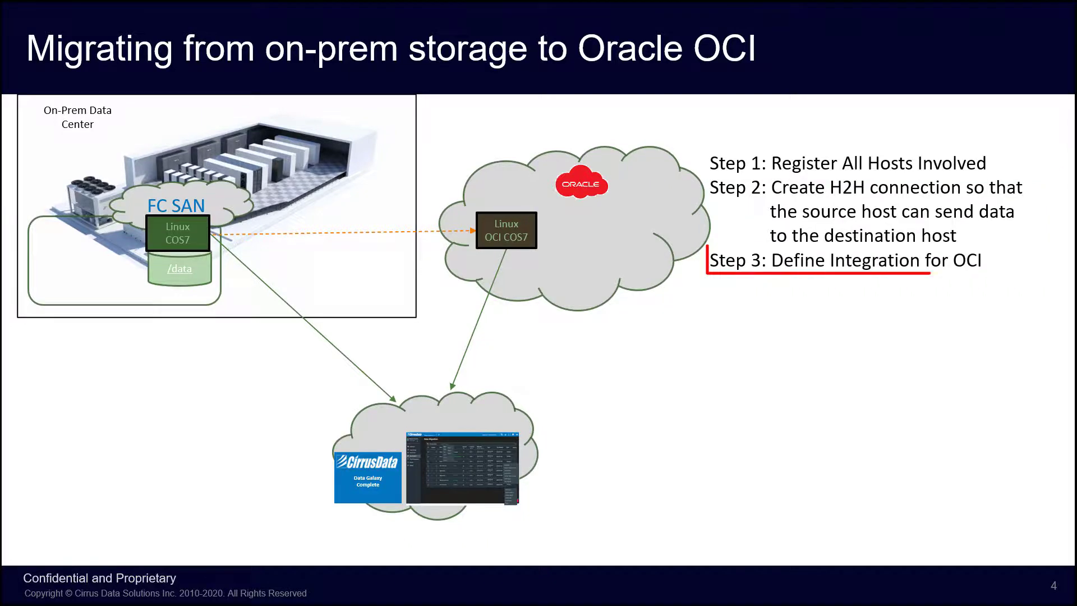
{"action": "key", "text": "Right"}
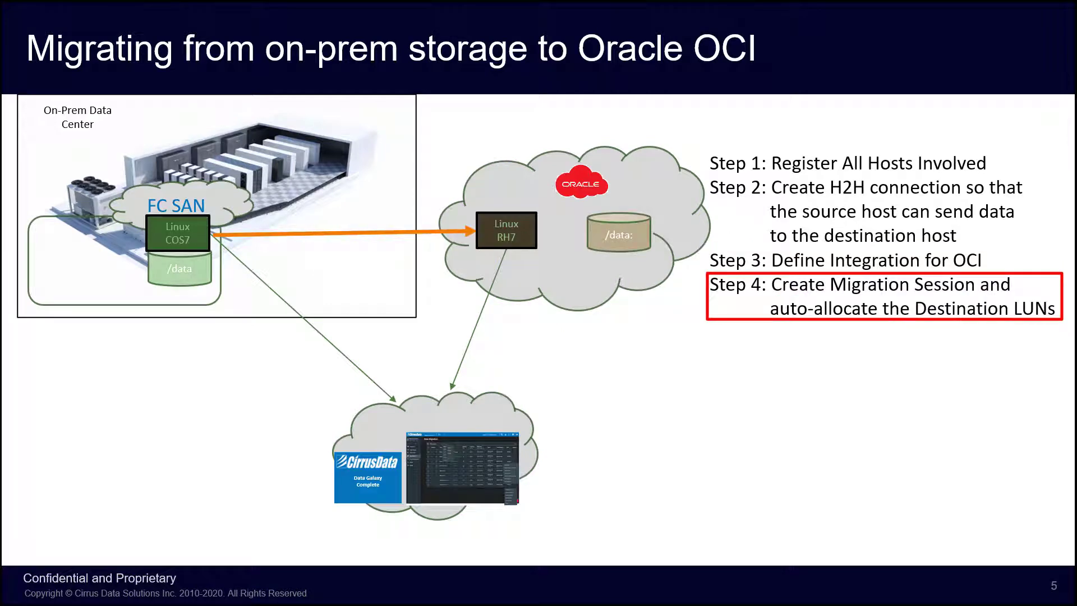
{"action": "key", "text": "Right"}
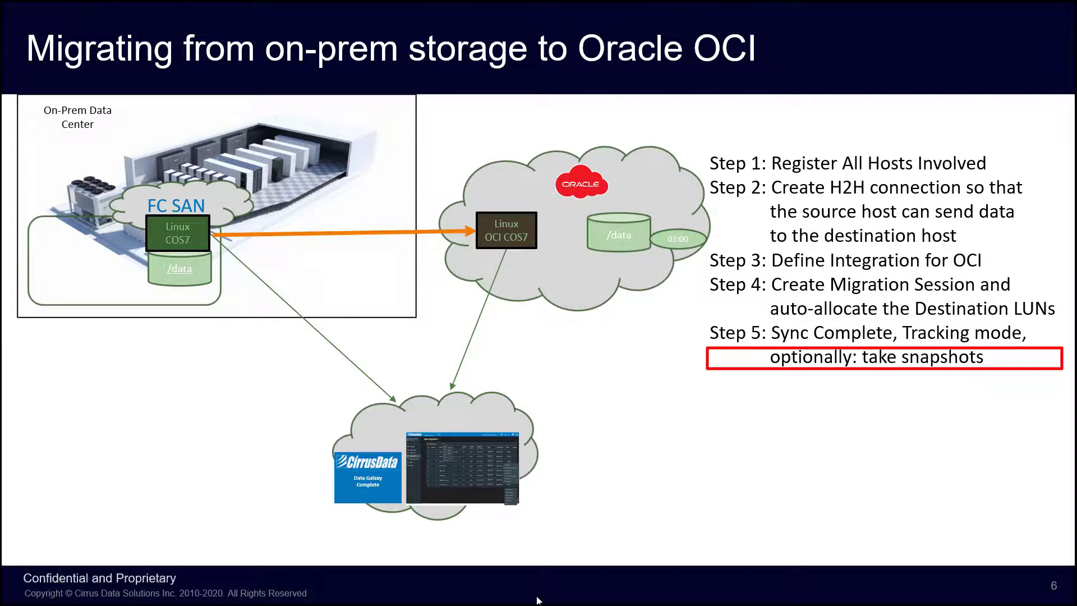
{"action": "key", "text": "alt+Tab"}
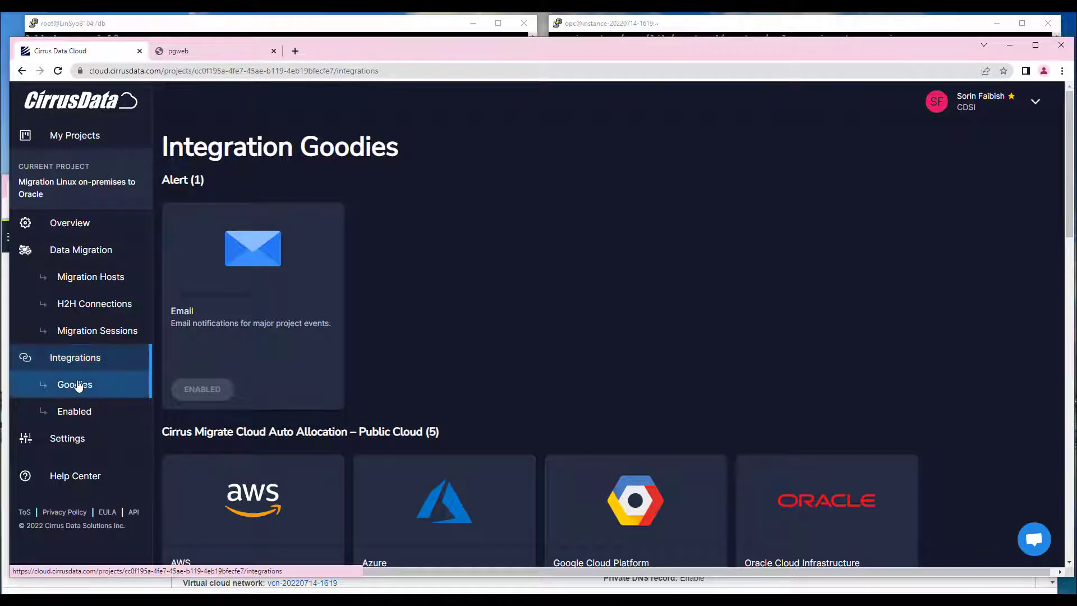
{"action": "scroll", "coordinate": [541, 392], "scroll_direction": "down", "scroll_amount": 2}
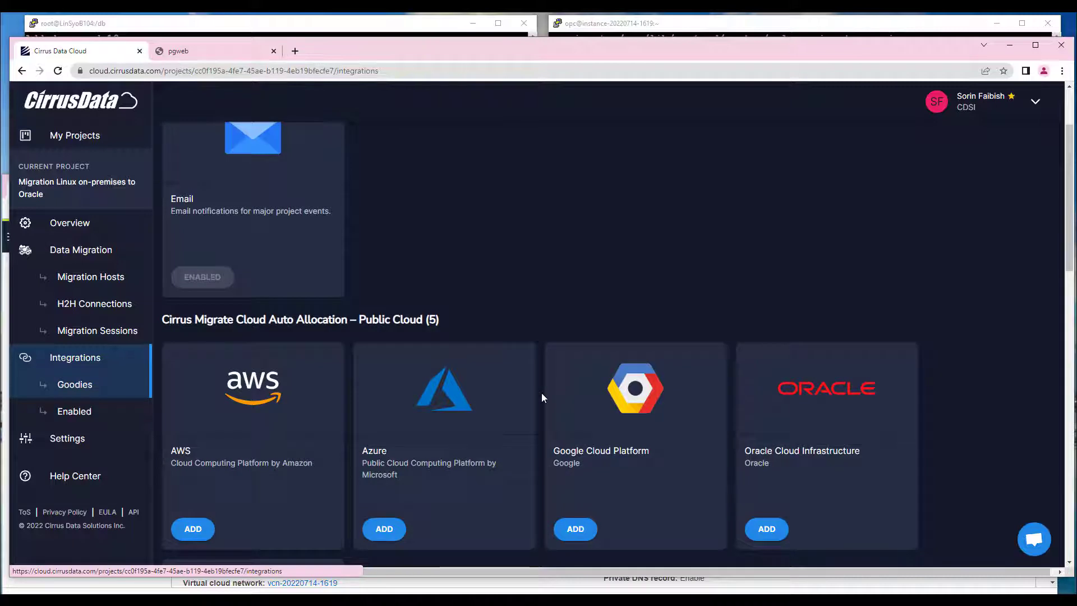
{"action": "left_click", "coordinate": [767, 529]}
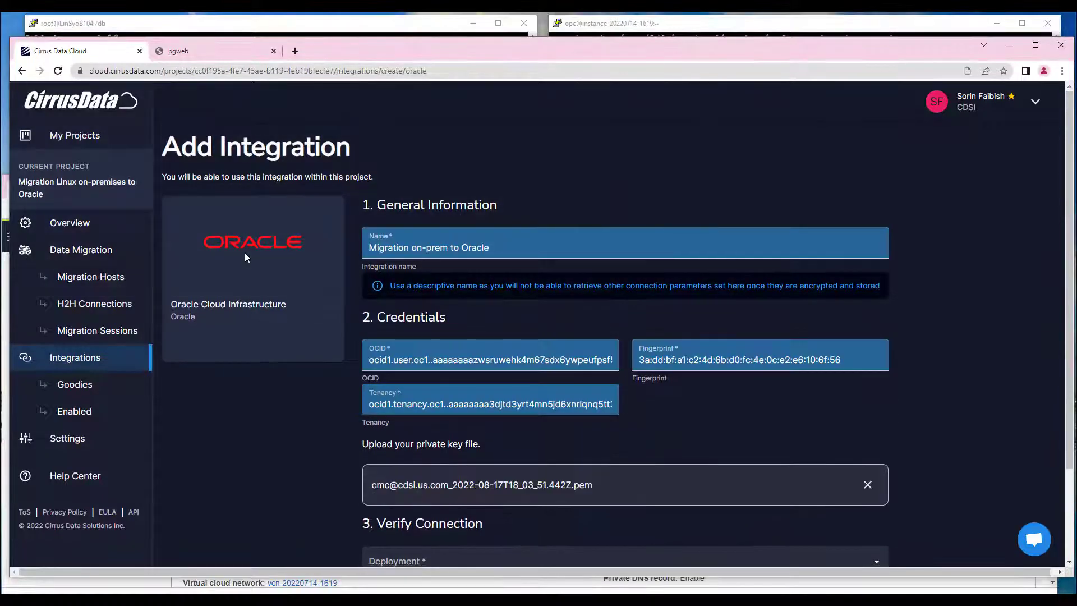
{"action": "scroll", "coordinate": [282, 296], "scroll_direction": "down", "scroll_amount": 3}
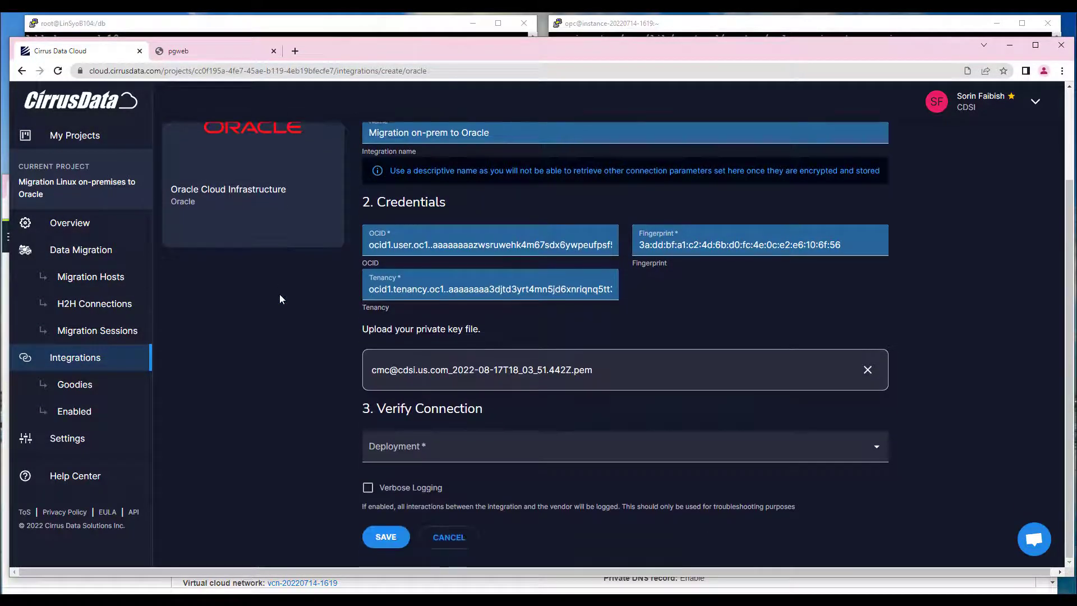
{"action": "left_click", "coordinate": [418, 449]}
{"action": "left_click", "coordinate": [421, 478]}
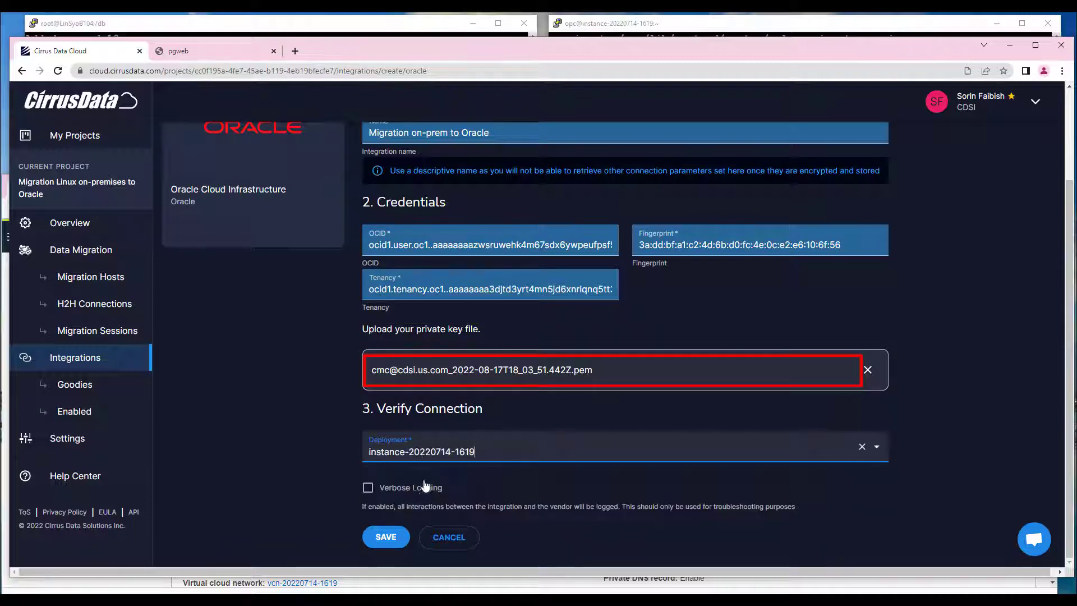
{"action": "left_click", "coordinate": [389, 538]}
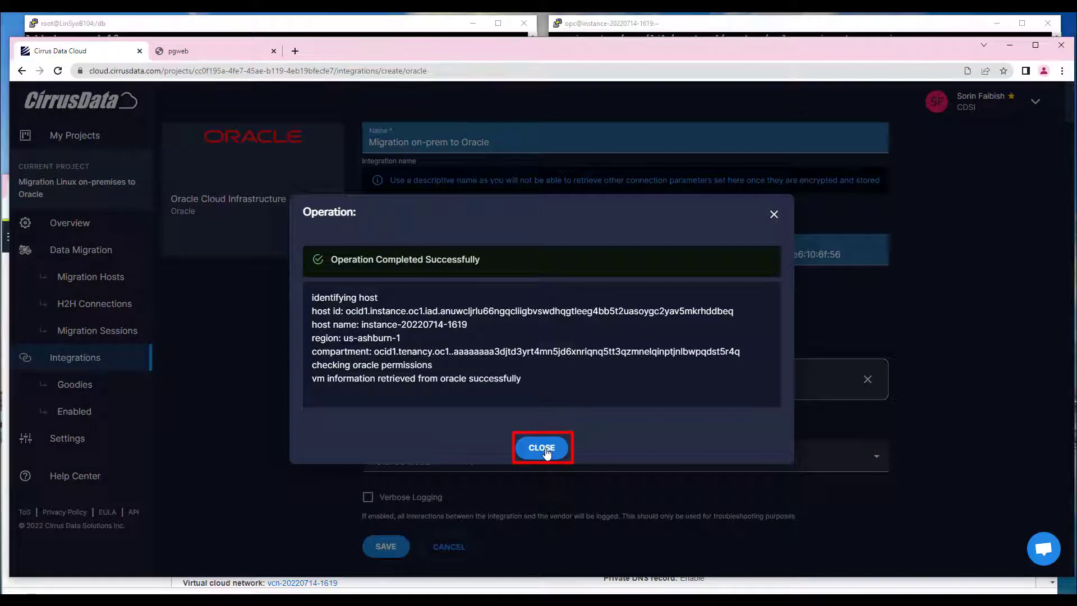
{"action": "left_click", "coordinate": [542, 449]}
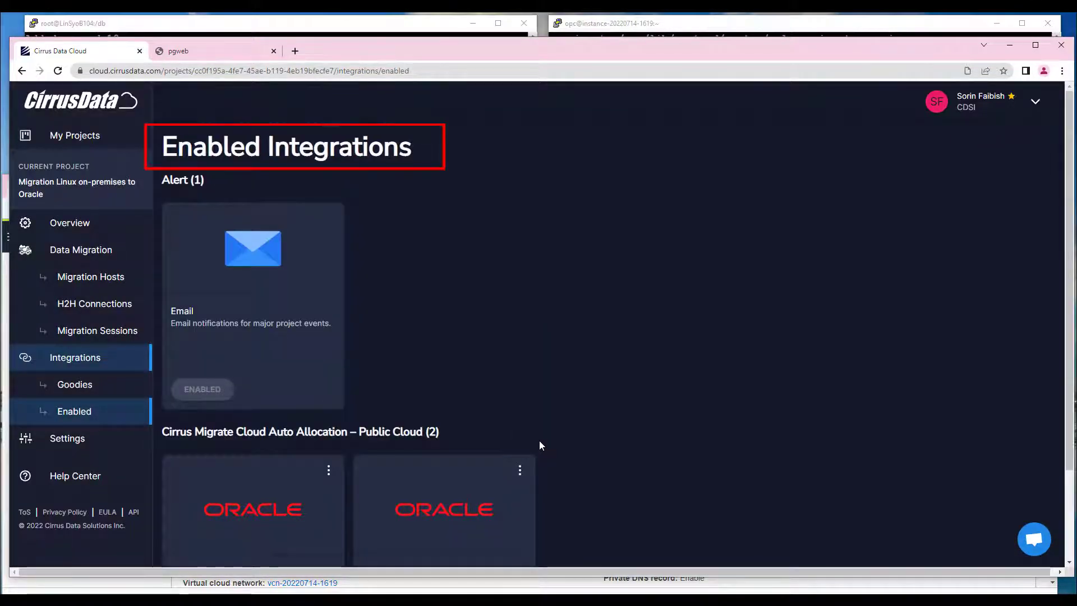
{"action": "scroll", "coordinate": [539, 440], "scroll_direction": "down", "scroll_amount": 2}
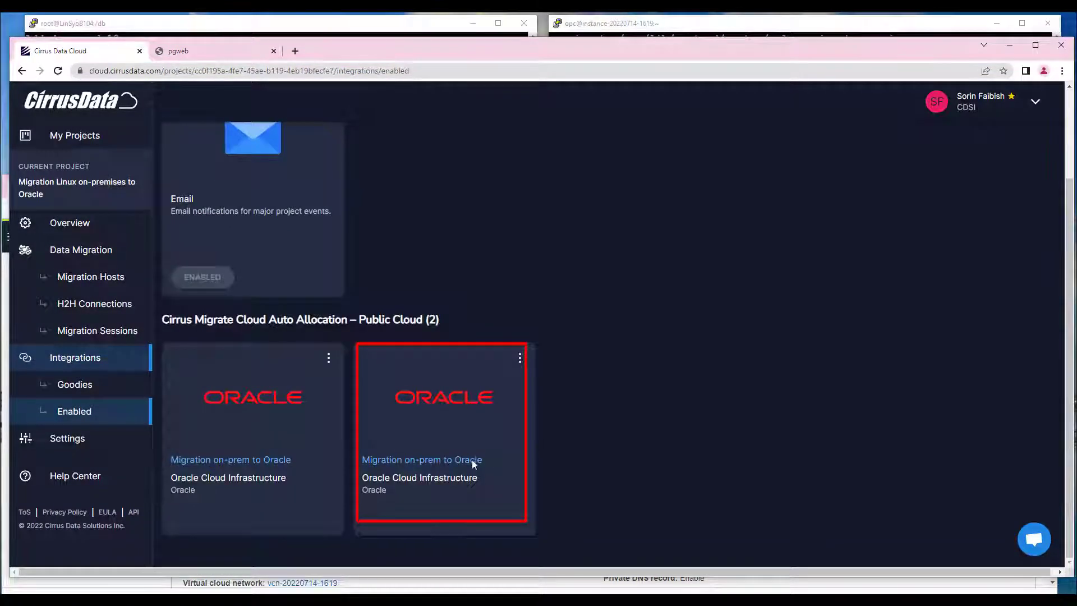
{"action": "left_click", "coordinate": [94, 303]}
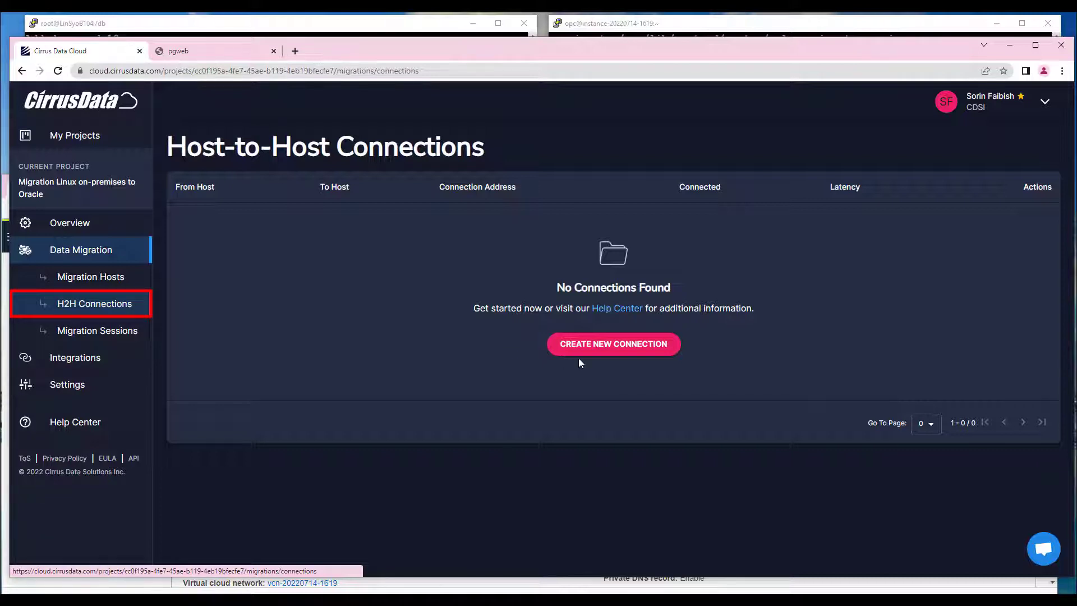
{"action": "left_click", "coordinate": [619, 349]}
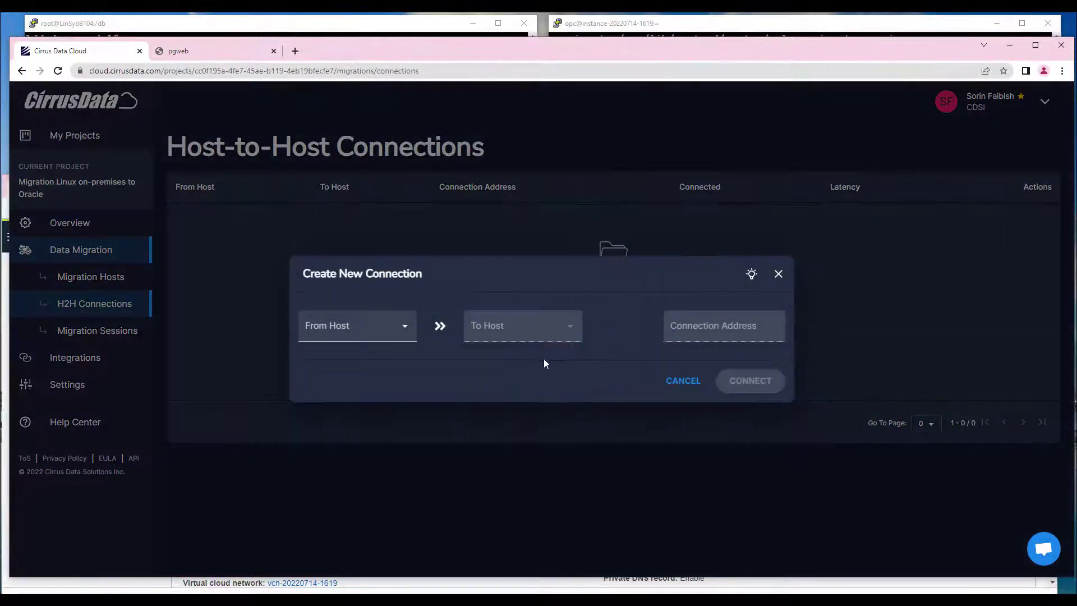
{"action": "left_click", "coordinate": [372, 327]}
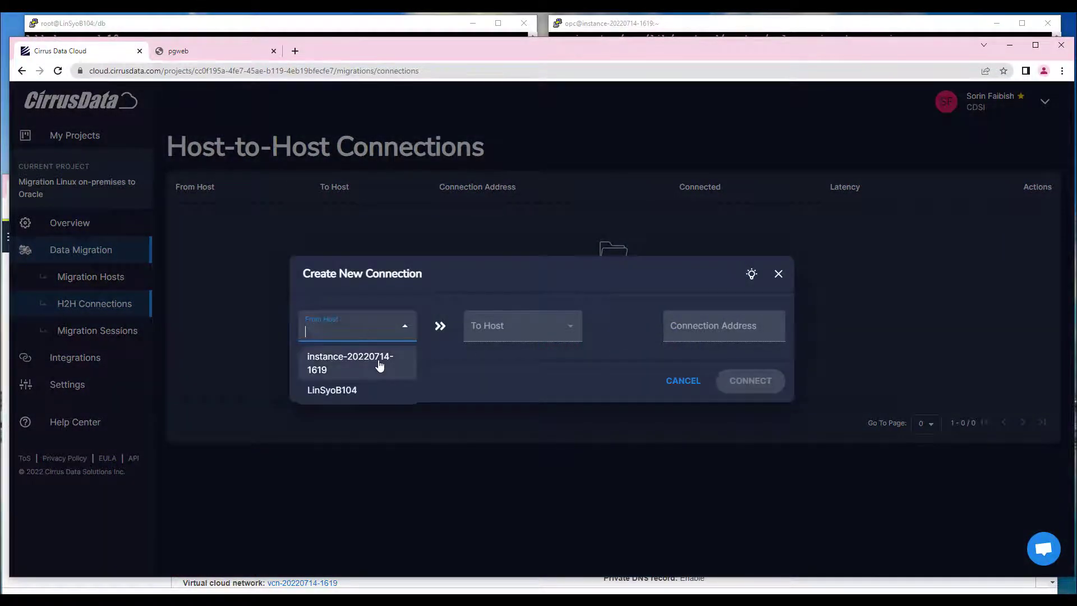
{"action": "left_click", "coordinate": [358, 391]}
{"action": "left_click", "coordinate": [510, 326]}
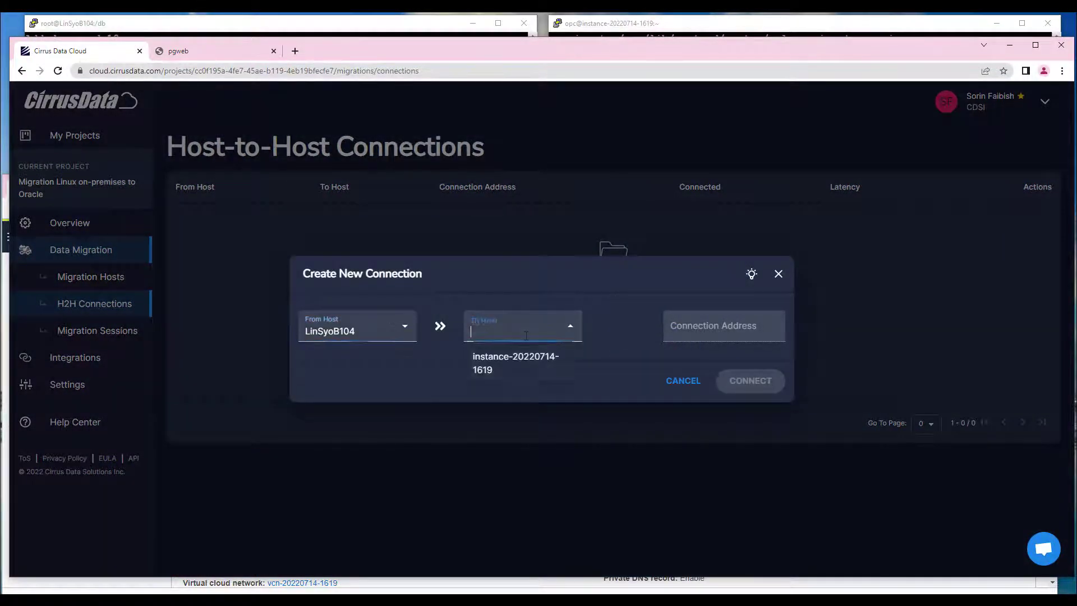
{"action": "left_click", "coordinate": [525, 365]}
{"action": "left_click", "coordinate": [692, 314]}
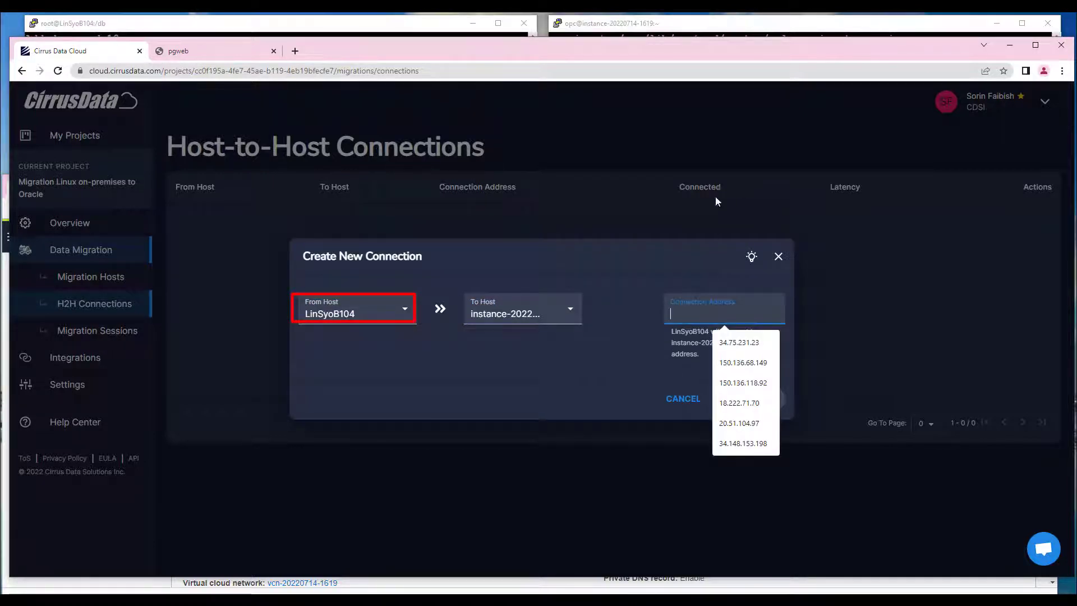
{"action": "left_click", "coordinate": [743, 373]}
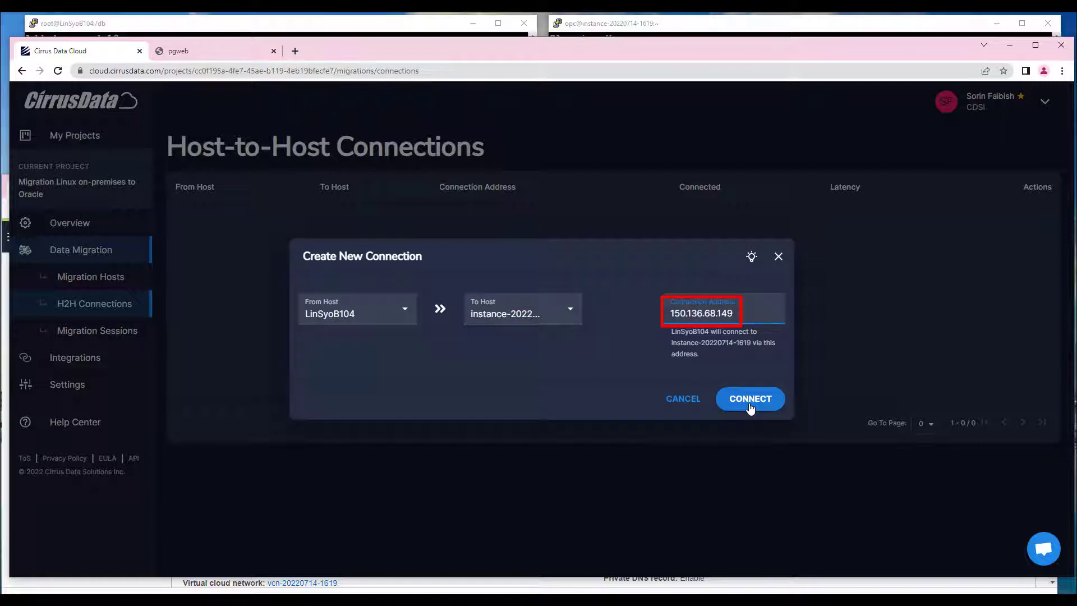
{"action": "left_click", "coordinate": [750, 399]}
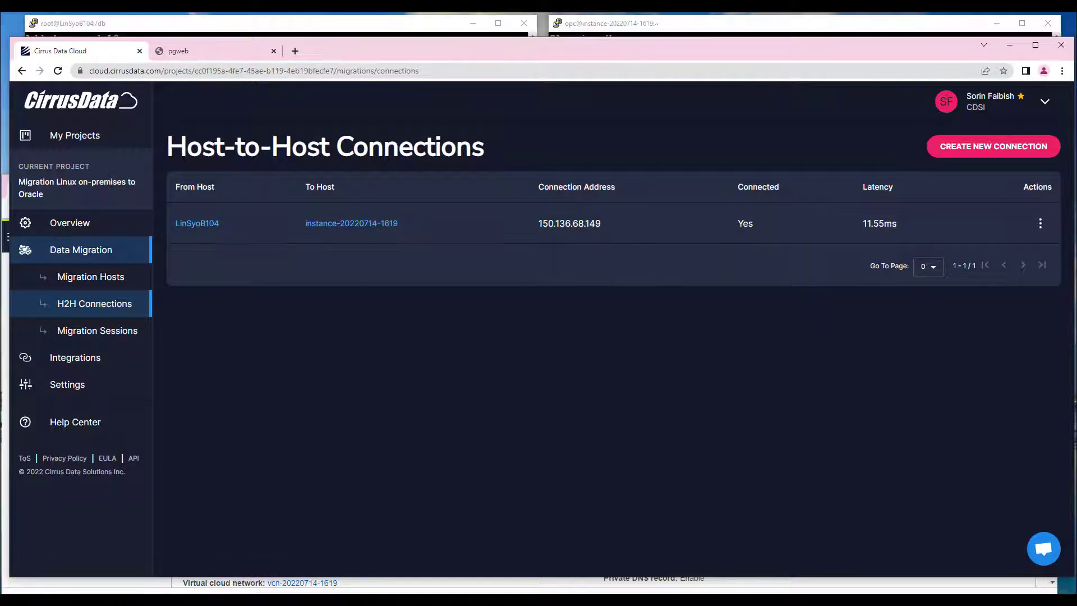
{"action": "left_click", "coordinate": [97, 331]}
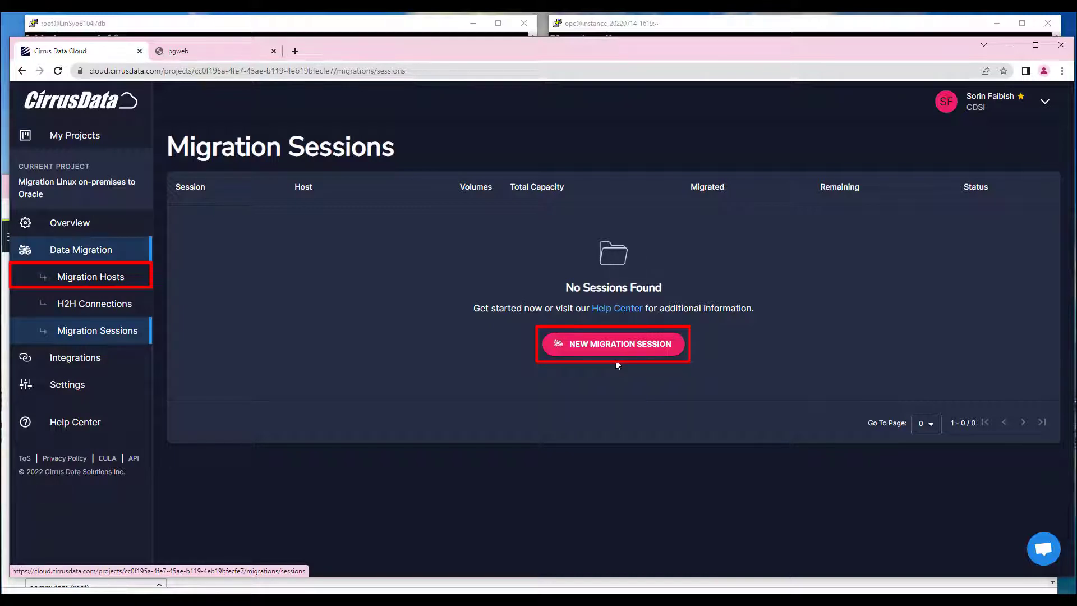
{"action": "left_click", "coordinate": [624, 343]}
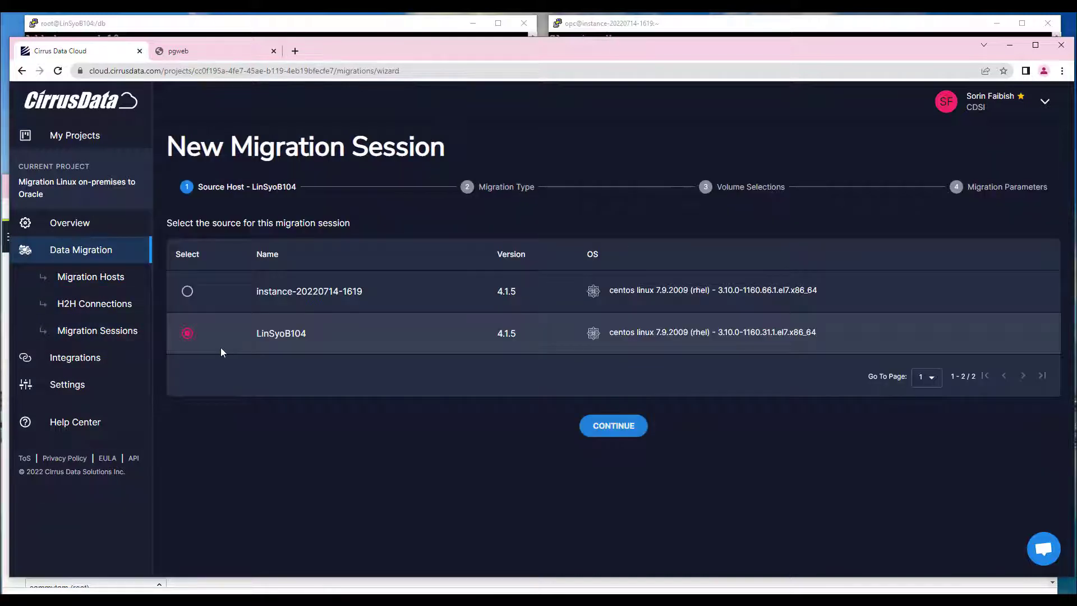
{"action": "left_click", "coordinate": [611, 427]}
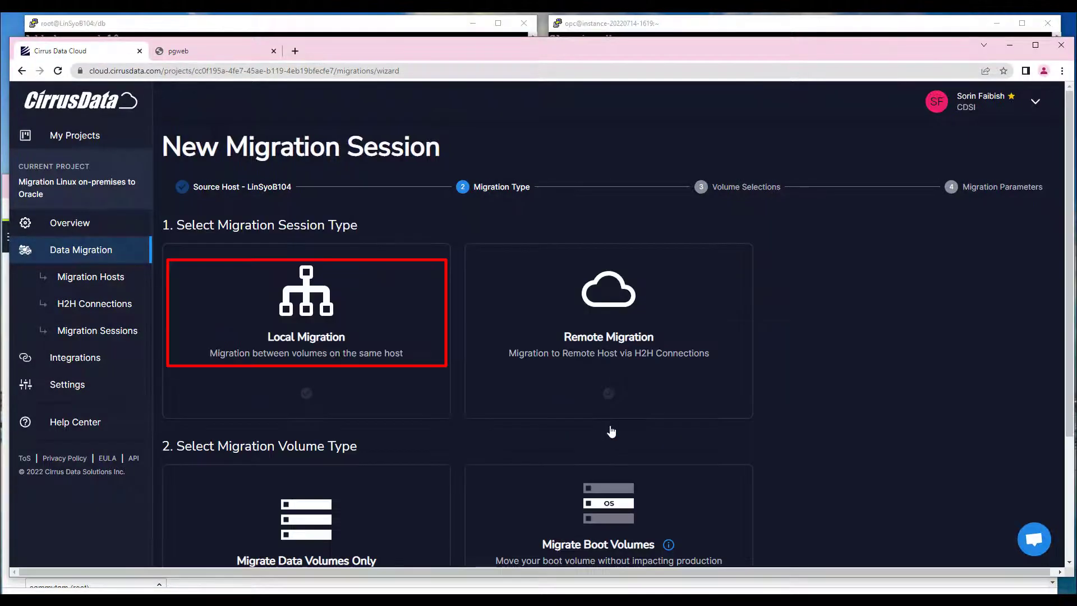
{"action": "left_click", "coordinate": [611, 388]}
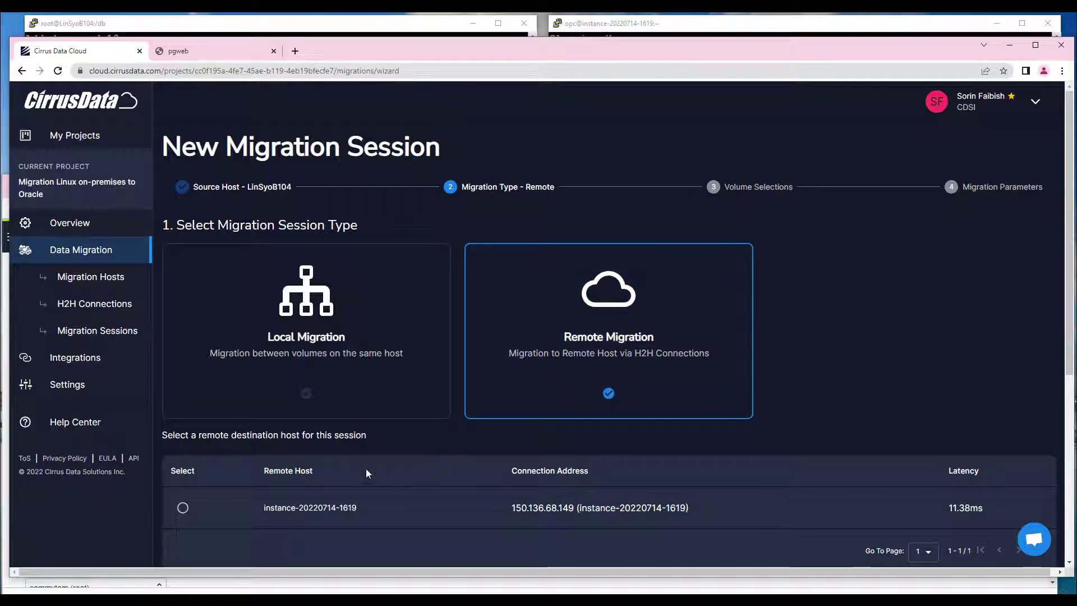
{"action": "scroll", "coordinate": [204, 210], "scroll_direction": "down", "scroll_amount": 5}
{"action": "left_click", "coordinate": [183, 195]}
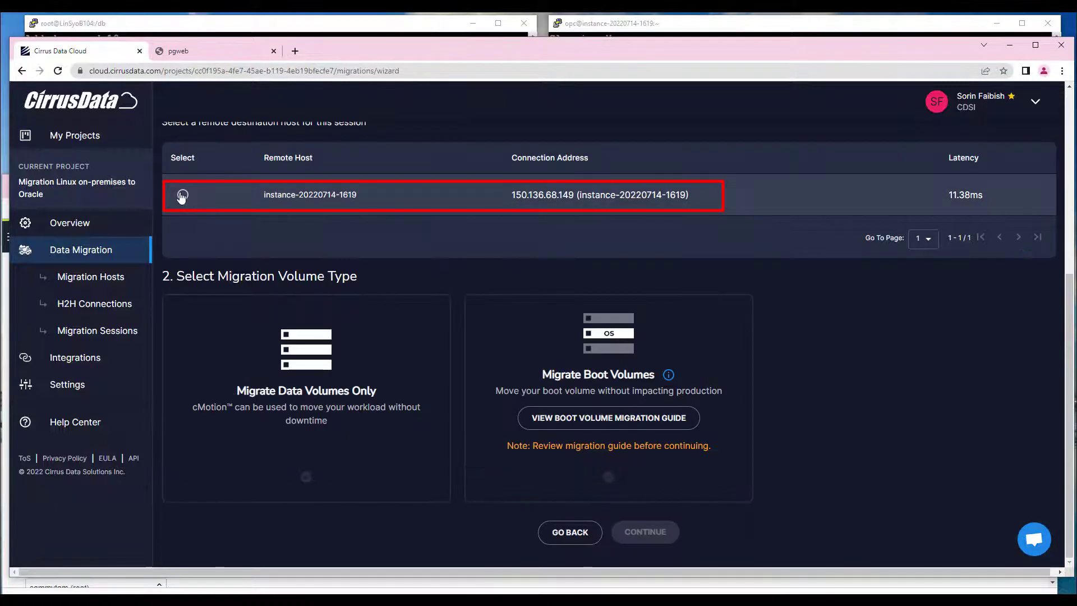
{"action": "left_click", "coordinate": [260, 339]}
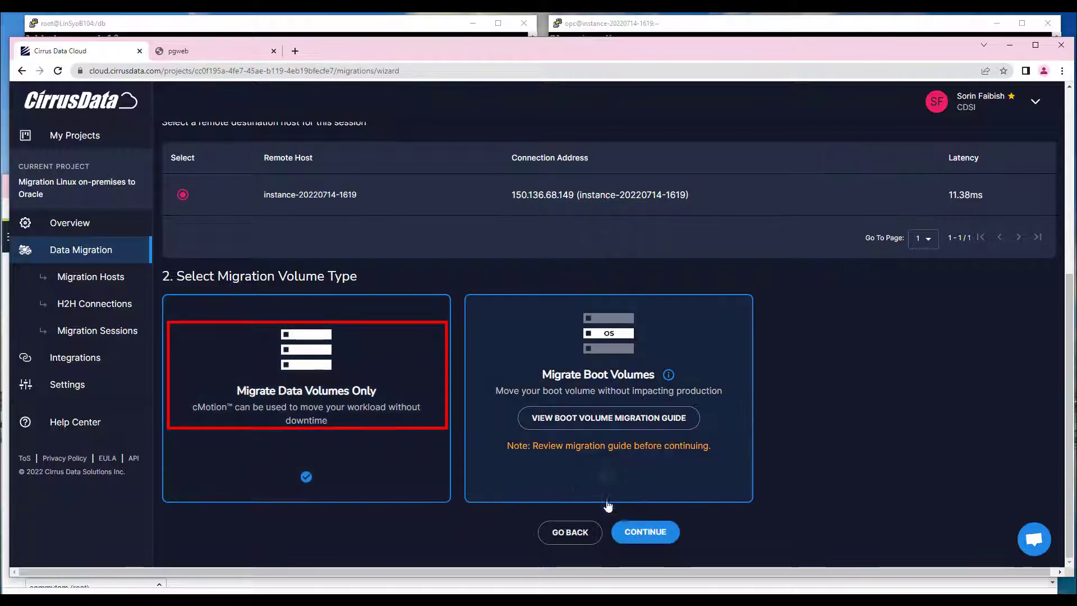
{"action": "left_click", "coordinate": [639, 533]}
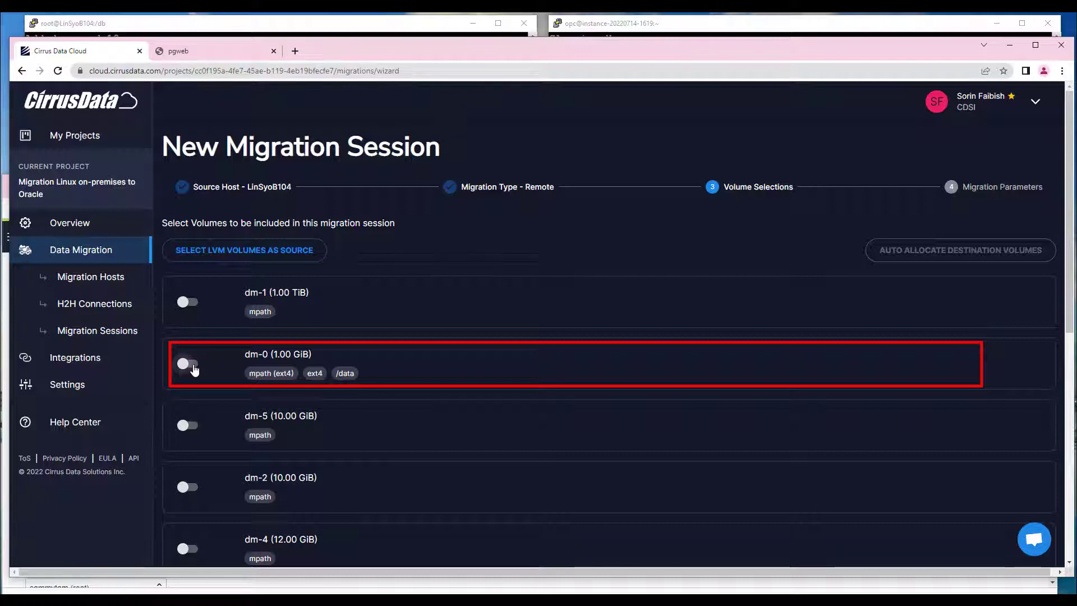
Step: Select the dm-0 (1.00 GiB, /data) volume and start auto-allocating its destination through the Oracle integration
{"action": "left_click_drag", "start_coordinate": [364, 375], "coordinate": [249, 372]}
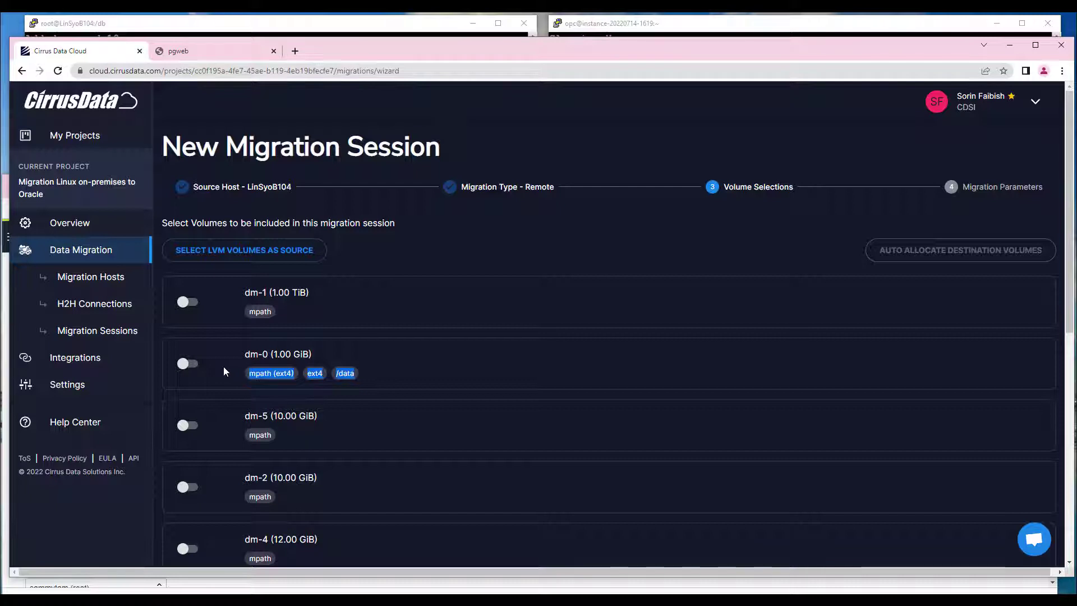
{"action": "left_click", "coordinate": [192, 365]}
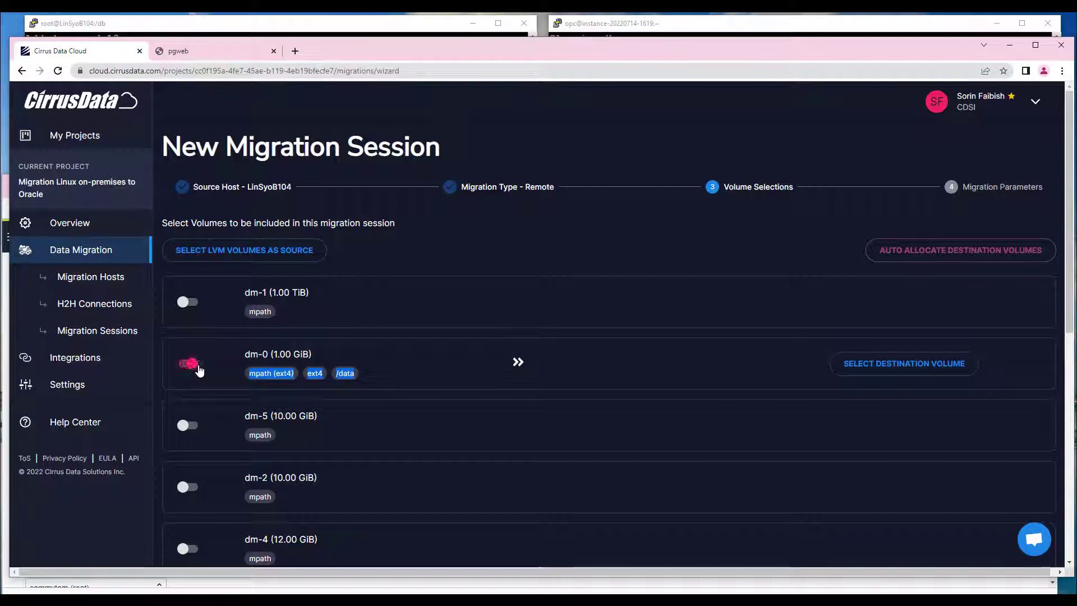
{"action": "left_click", "coordinate": [934, 256]}
{"action": "left_click", "coordinate": [549, 480]}
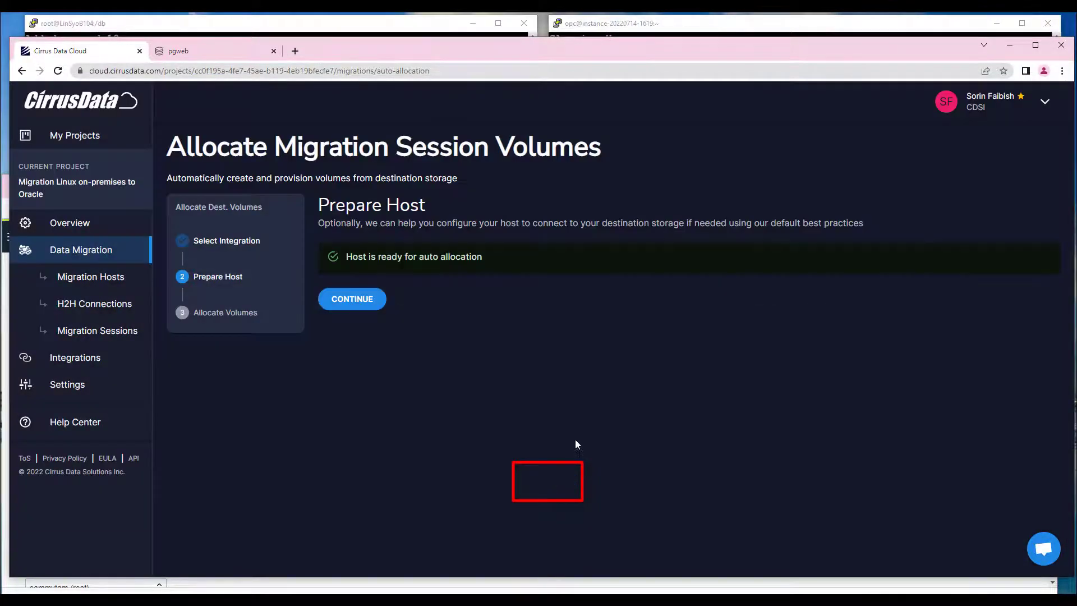
{"action": "left_click", "coordinate": [352, 299]}
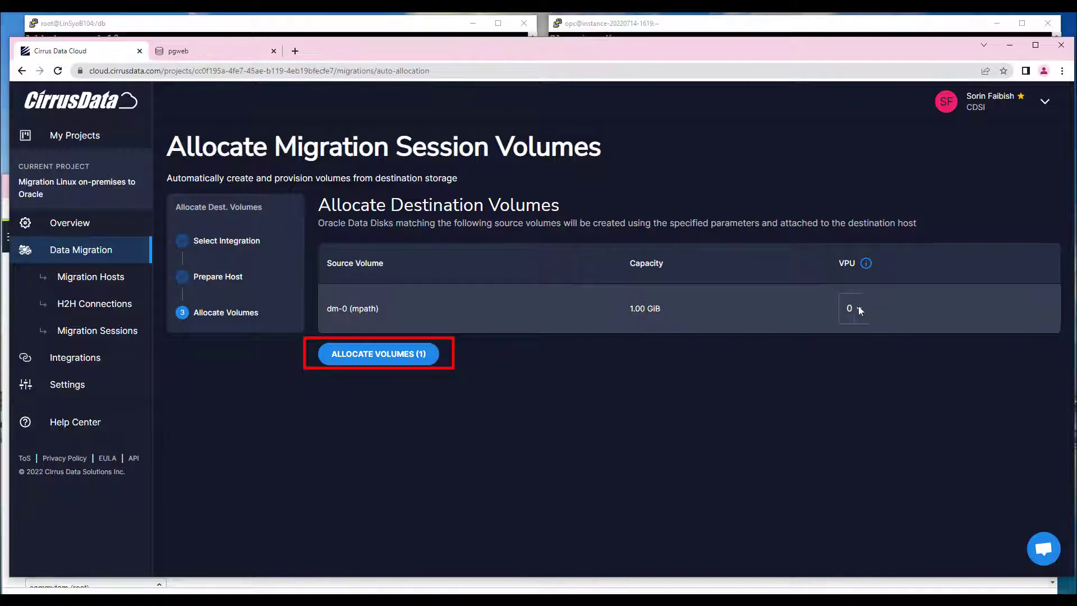
{"action": "left_click", "coordinate": [371, 355]}
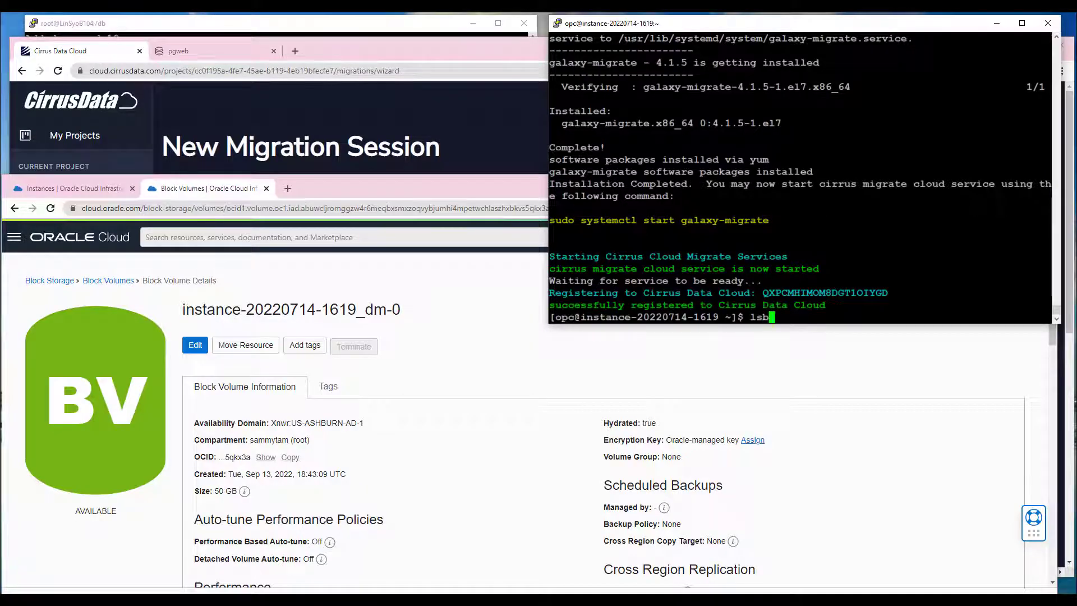
{"action": "type", "text": "lk"}
{"action": "key", "text": "Return"}
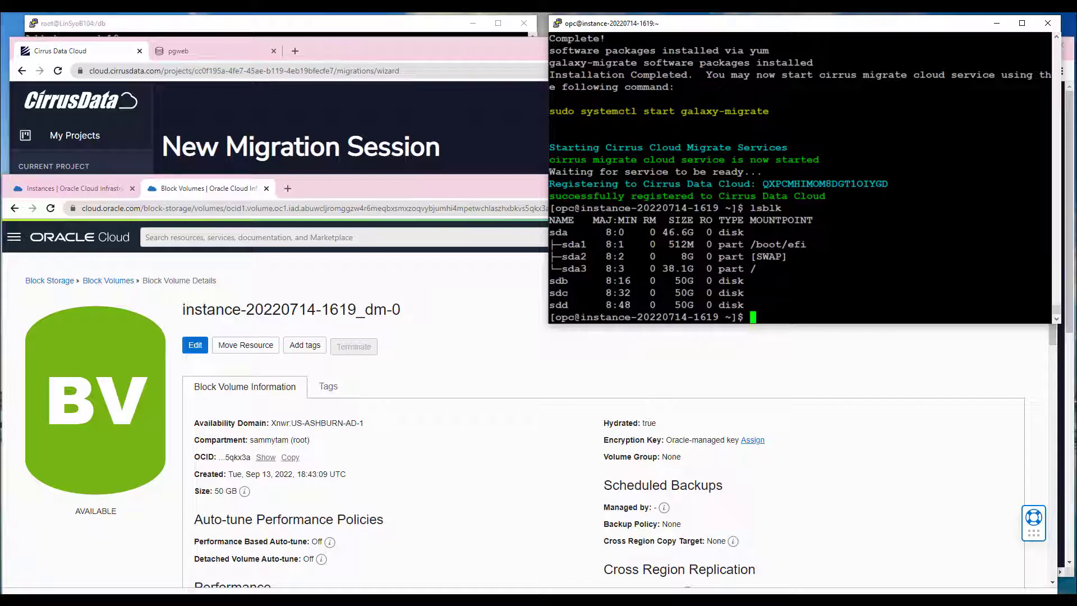
{"action": "triple_click", "coordinate": [746, 305]}
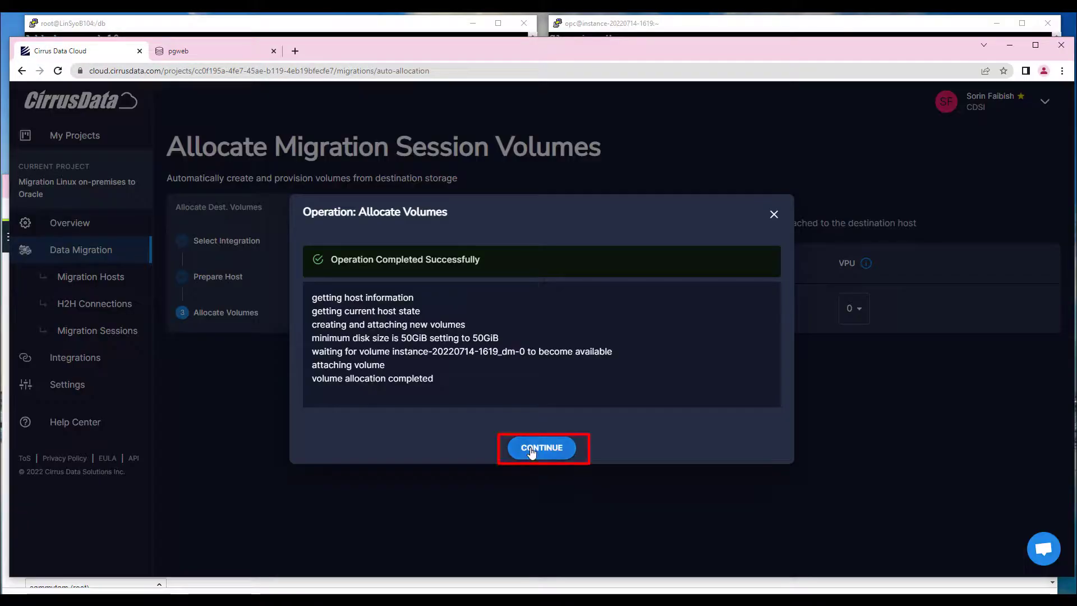
{"action": "left_click", "coordinate": [532, 452]}
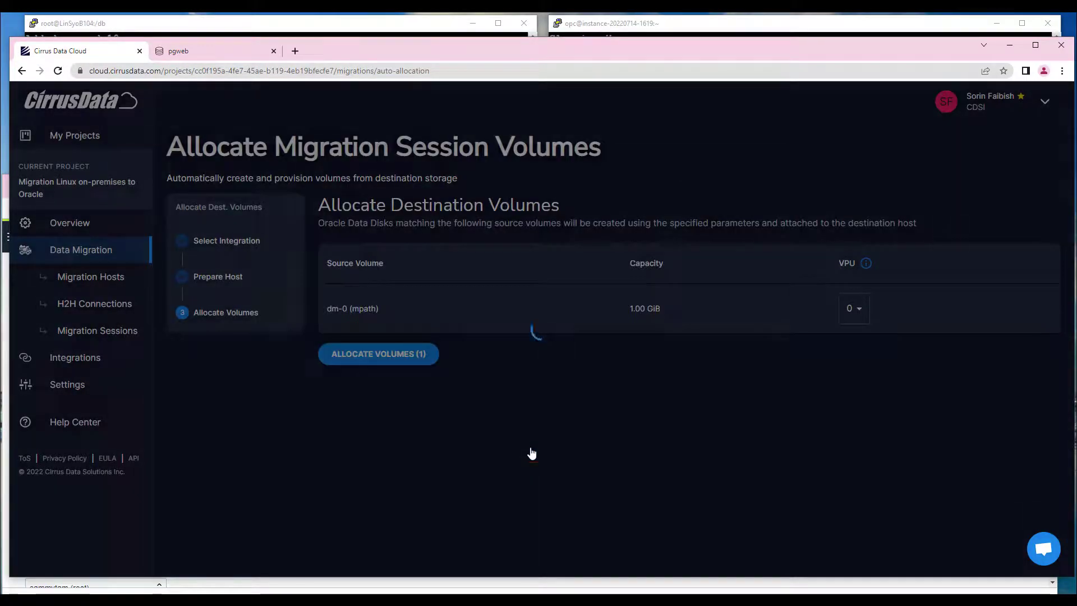
{"action": "left_click", "coordinate": [287, 295]}
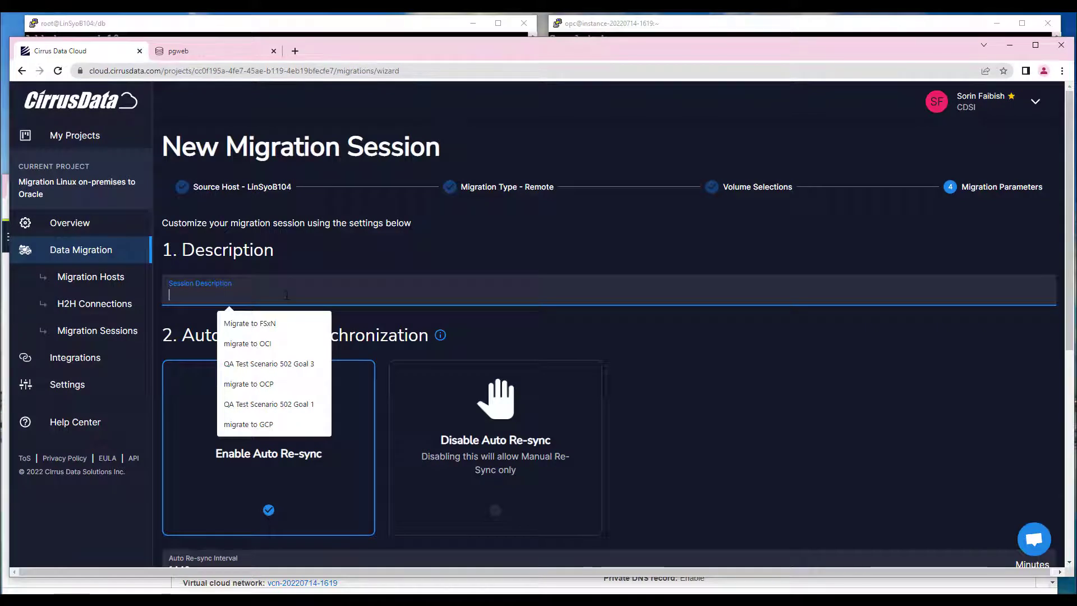
Step: Use 'migrate to OCP' as the session description
{"action": "left_click", "coordinate": [275, 385]}
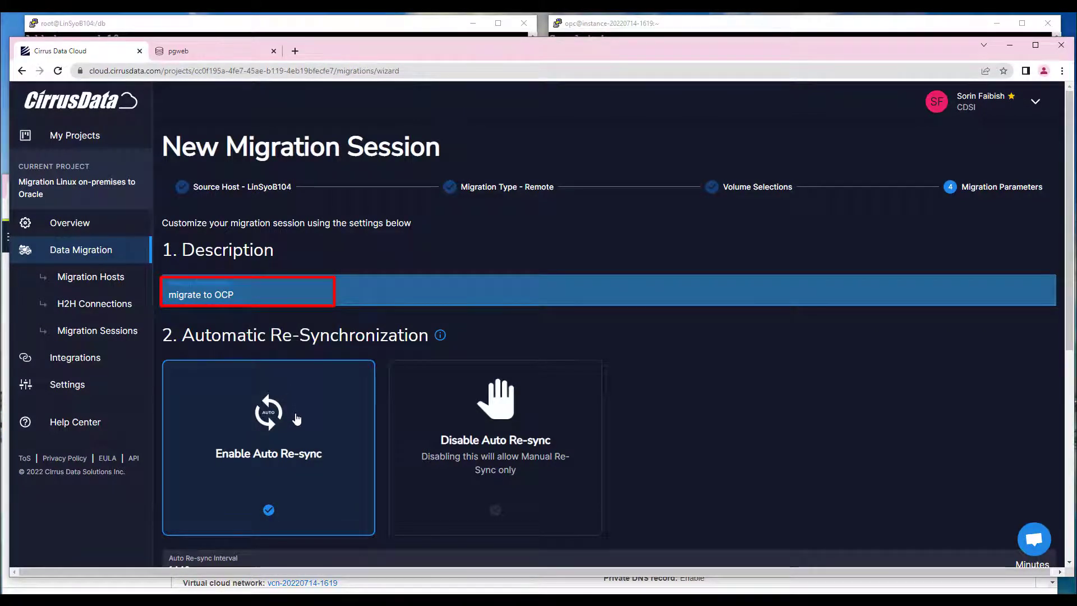
{"action": "scroll", "coordinate": [297, 420], "scroll_direction": "down", "scroll_amount": 2}
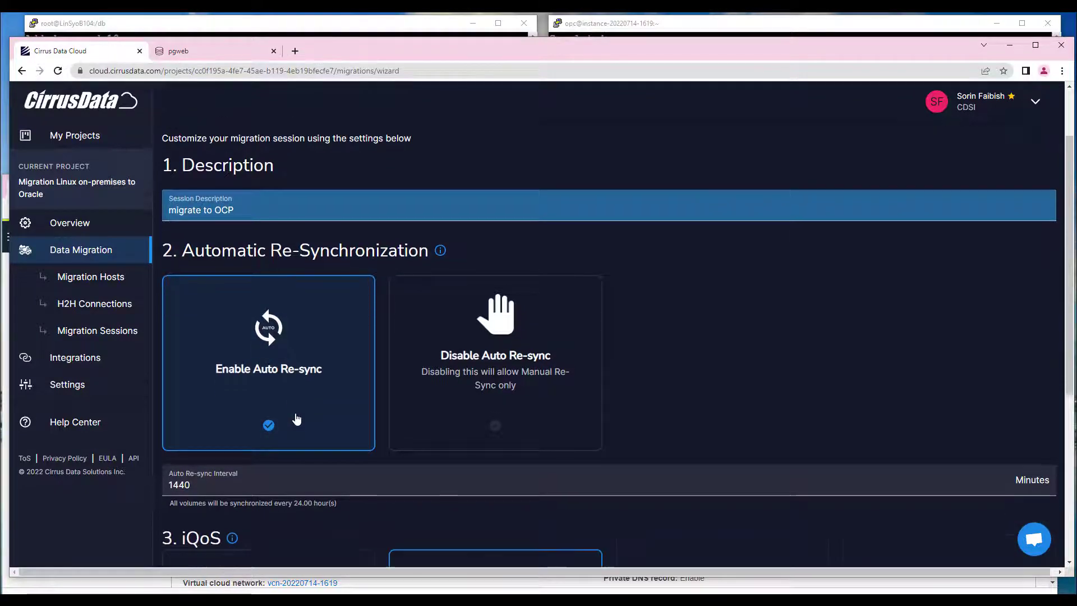
{"action": "scroll", "coordinate": [297, 419], "scroll_direction": "down", "scroll_amount": 2}
Step: Change the auto re-sync interval from 1440 to 5 minutes
{"action": "left_click", "coordinate": [561, 343]}
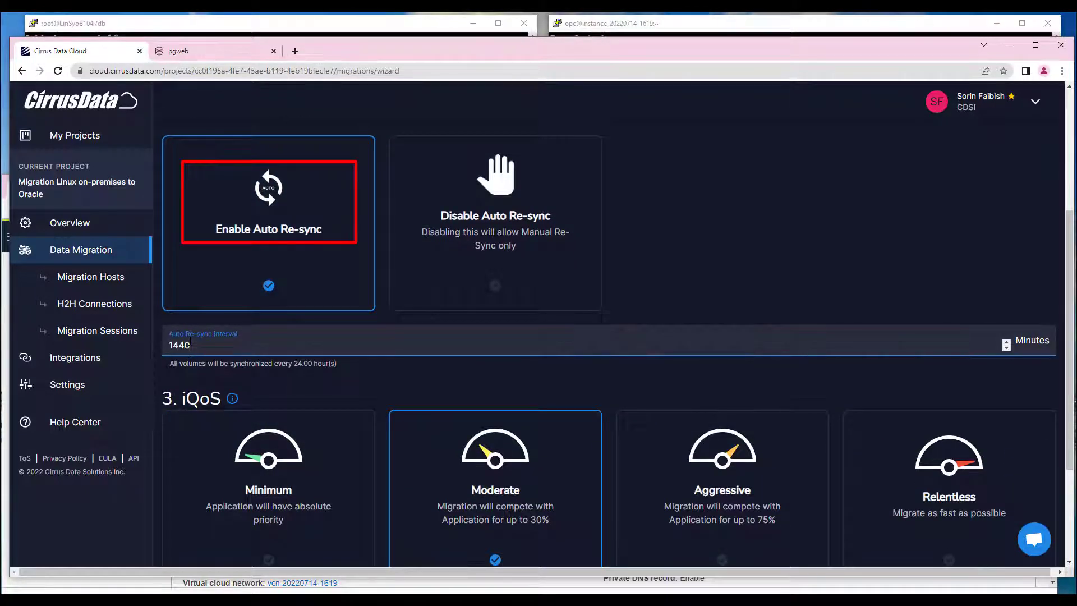
{"action": "left_click_drag", "start_coordinate": [192, 345], "coordinate": [159, 353]}
{"action": "type", "text": "5"}
{"action": "left_click", "coordinate": [306, 396]}
{"action": "scroll", "coordinate": [306, 396], "scroll_direction": "down", "scroll_amount": 3}
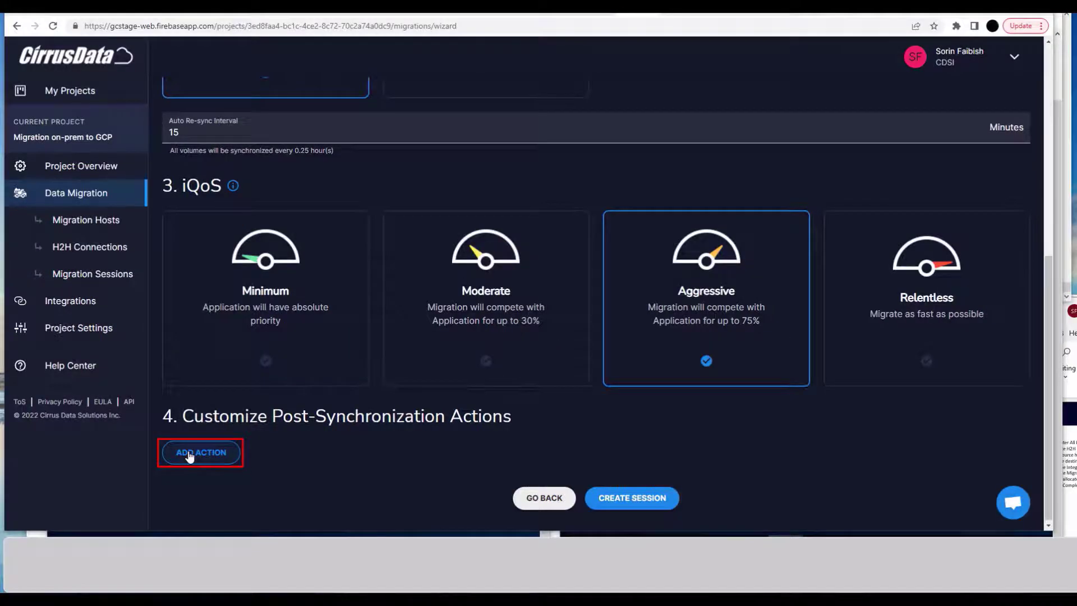
Step: Add a post-sync Execute Command action running pre-snap.sh, then create the migration session
{"action": "left_click", "coordinate": [190, 454]}
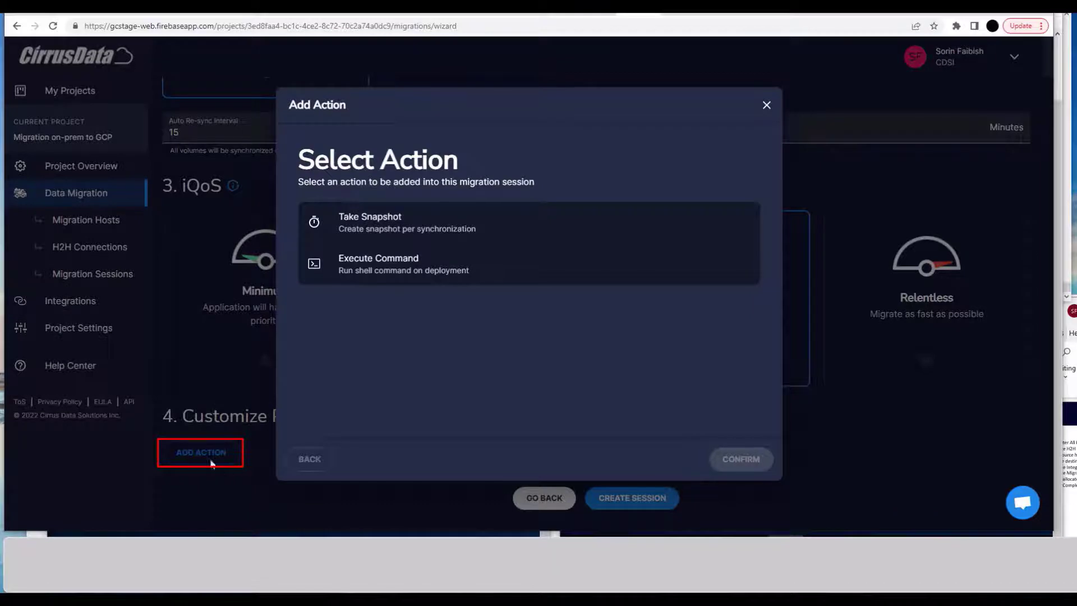
{"action": "left_click", "coordinate": [391, 273]}
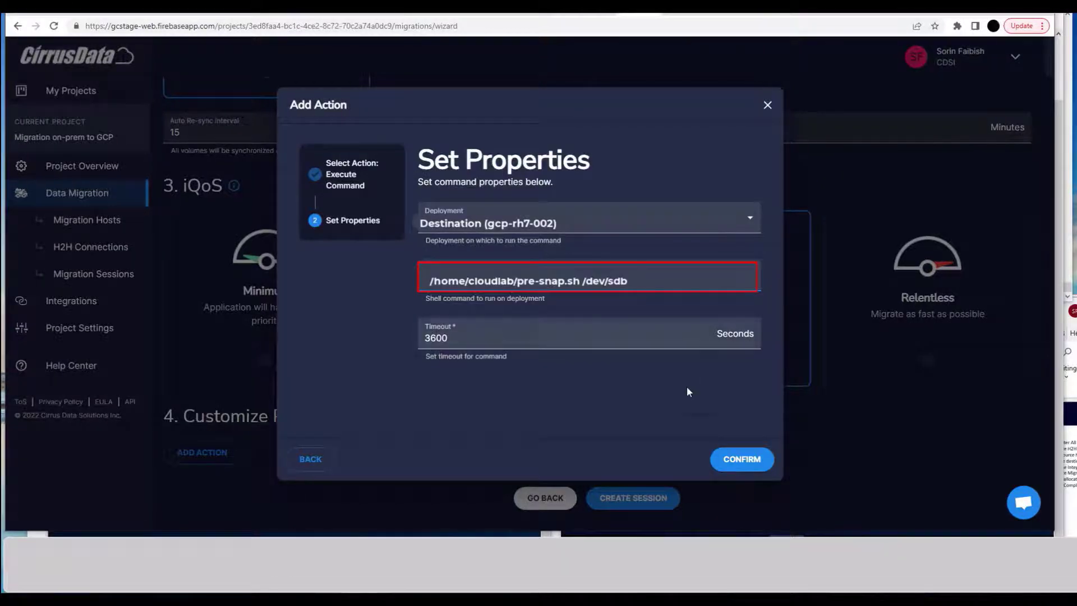
{"action": "left_click", "coordinate": [741, 459]}
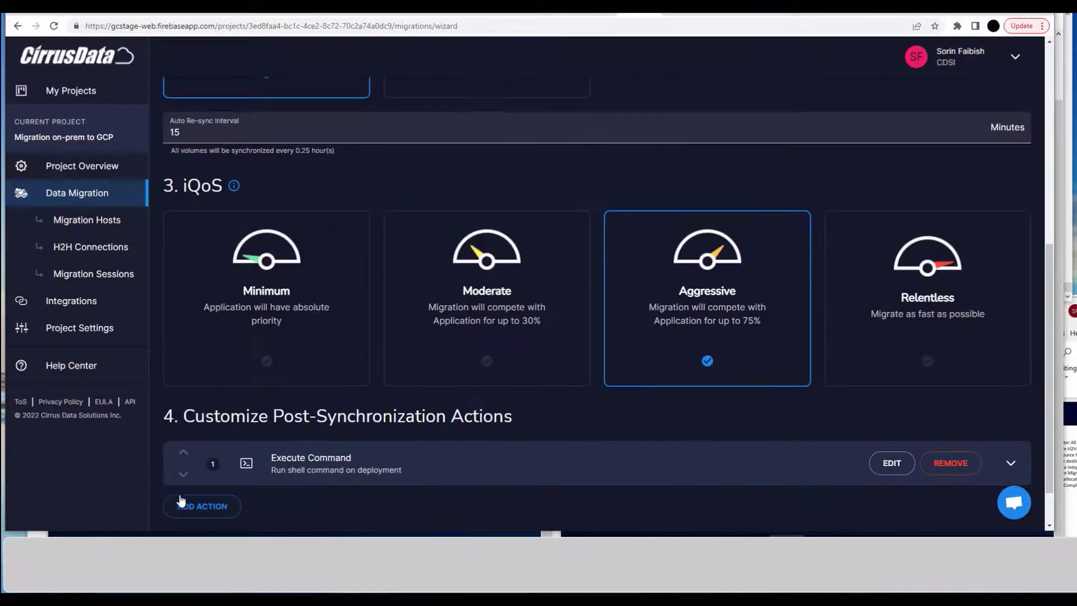
{"action": "left_click", "coordinate": [201, 507]}
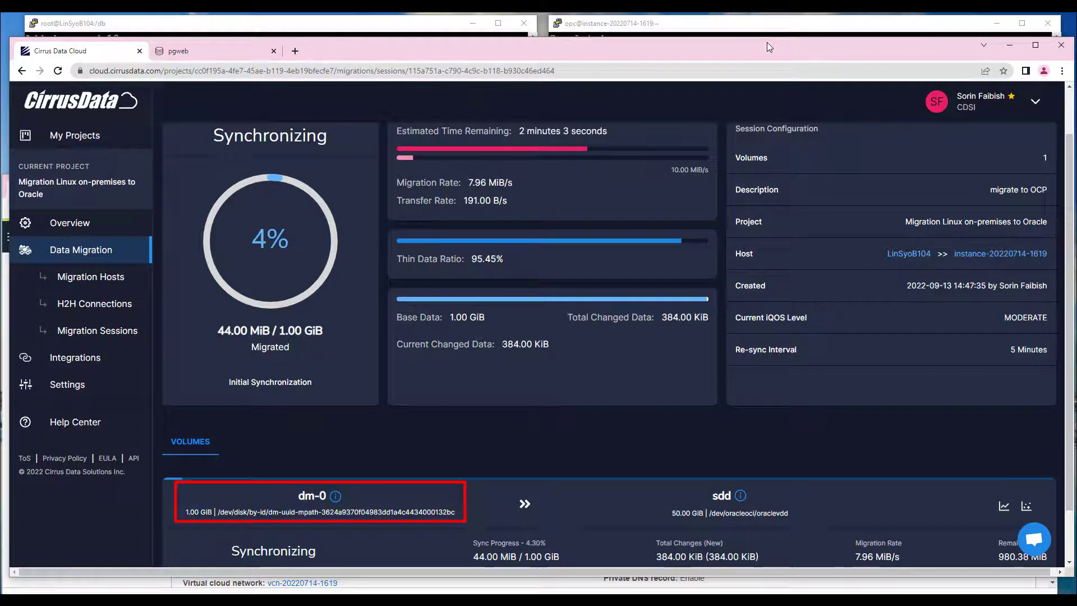
Step: Drag the browser window's top edge up to make it taller
{"action": "left_click_drag", "start_coordinate": [769, 38], "coordinate": [768, 24]}
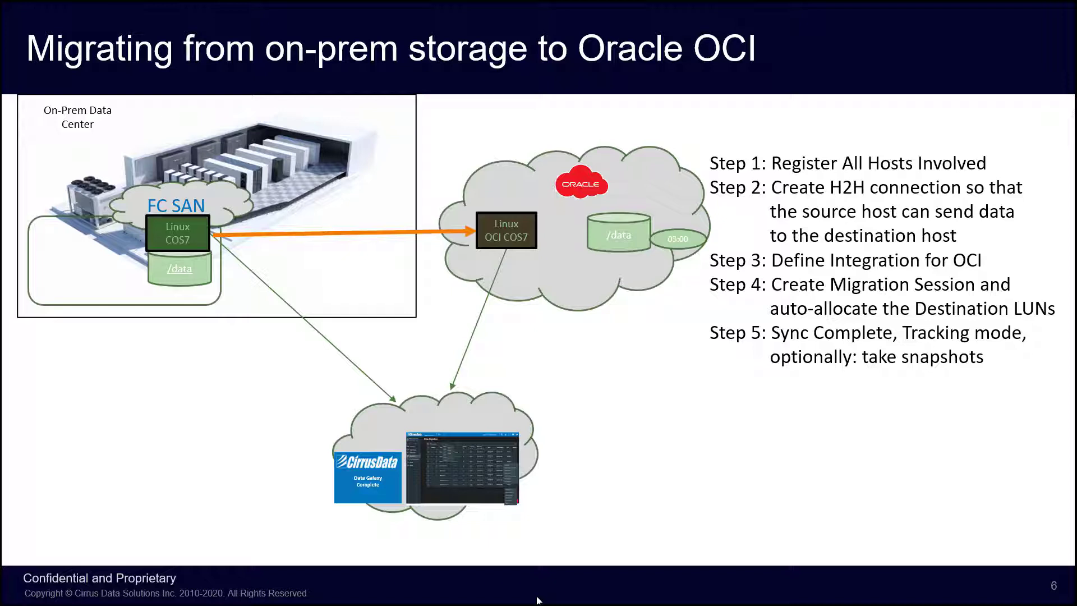
Step: Present Step 6: Trigger cMotion, highlighting the on-prem and OCI Linux hosts with /data
{"action": "key", "text": "Right"}
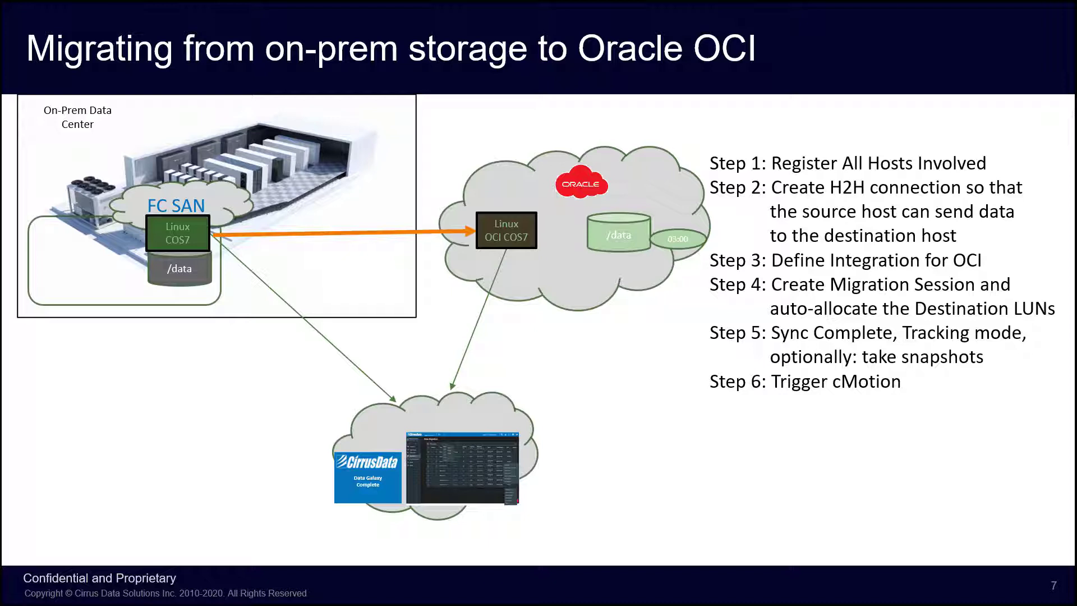
{"action": "key", "text": "Right"}
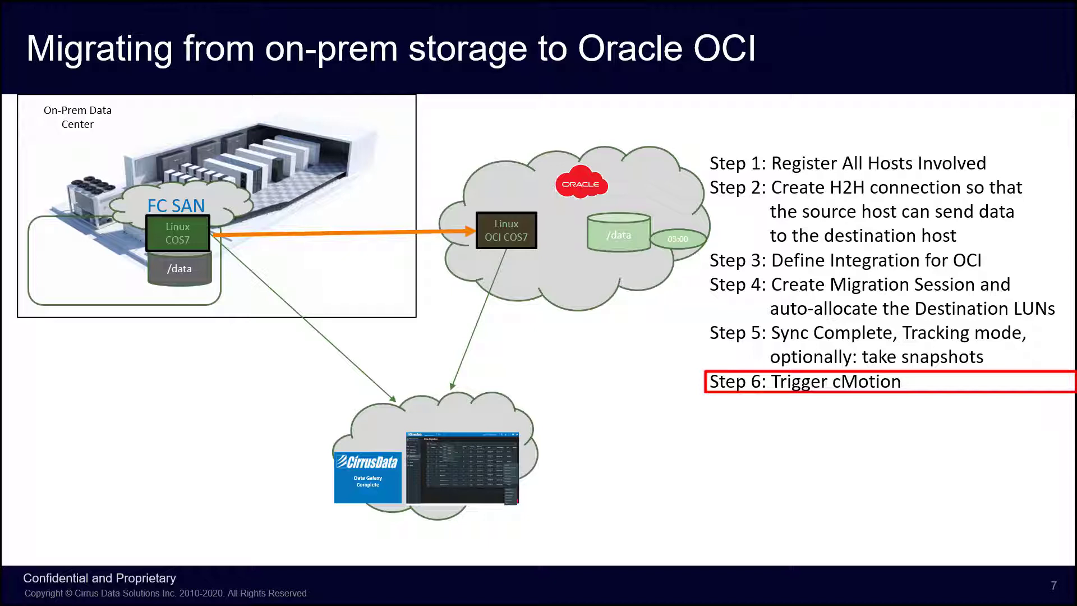
{"action": "key", "text": "Right"}
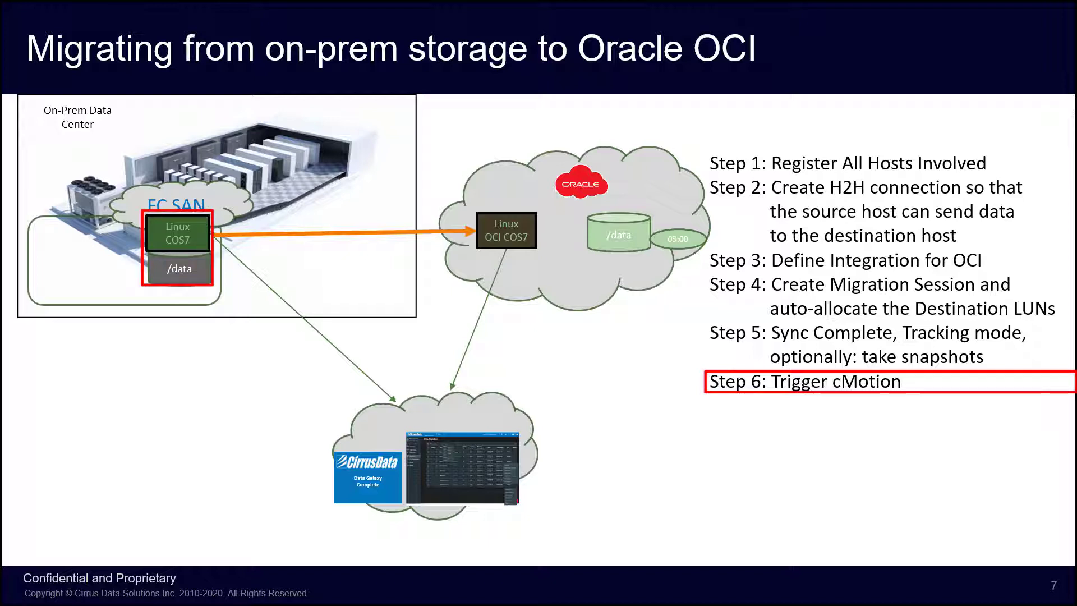
{"action": "key", "text": "Right"}
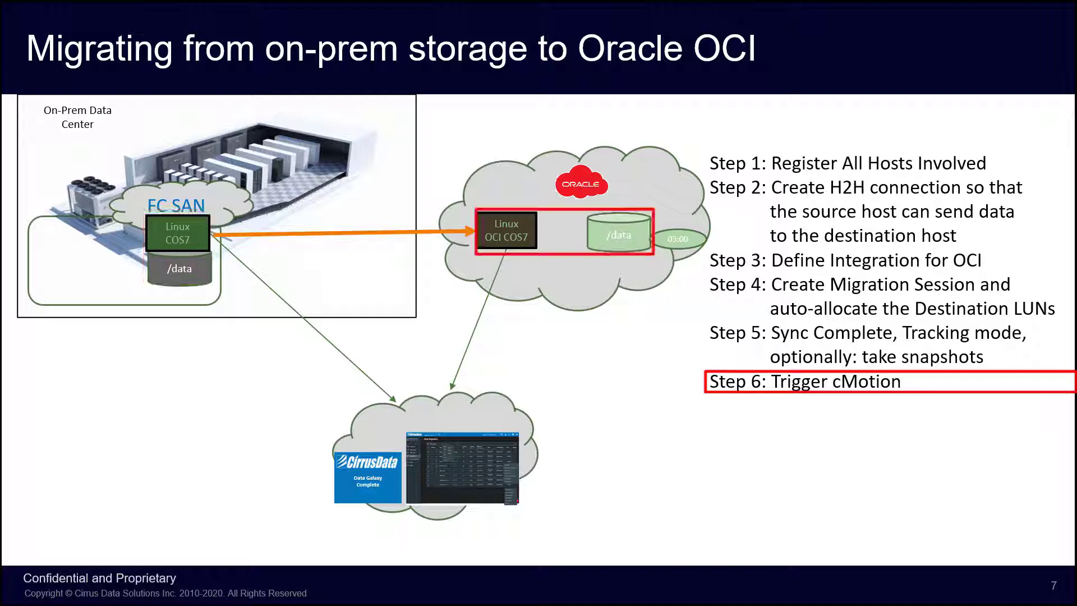
{"action": "key", "text": "Right"}
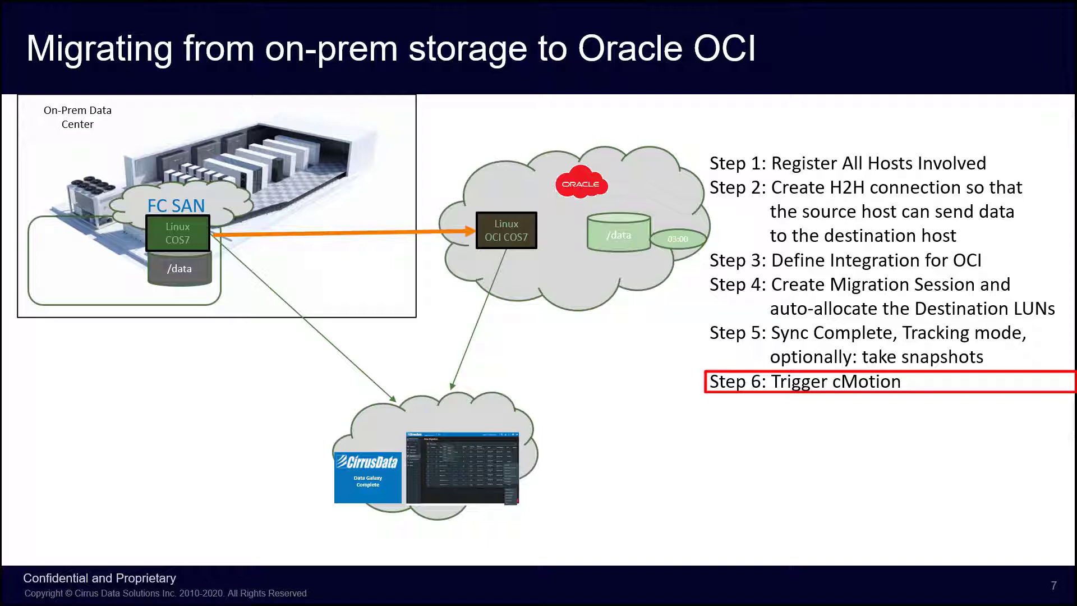
{"action": "key", "text": "Right"}
{"action": "key", "text": "Right"}
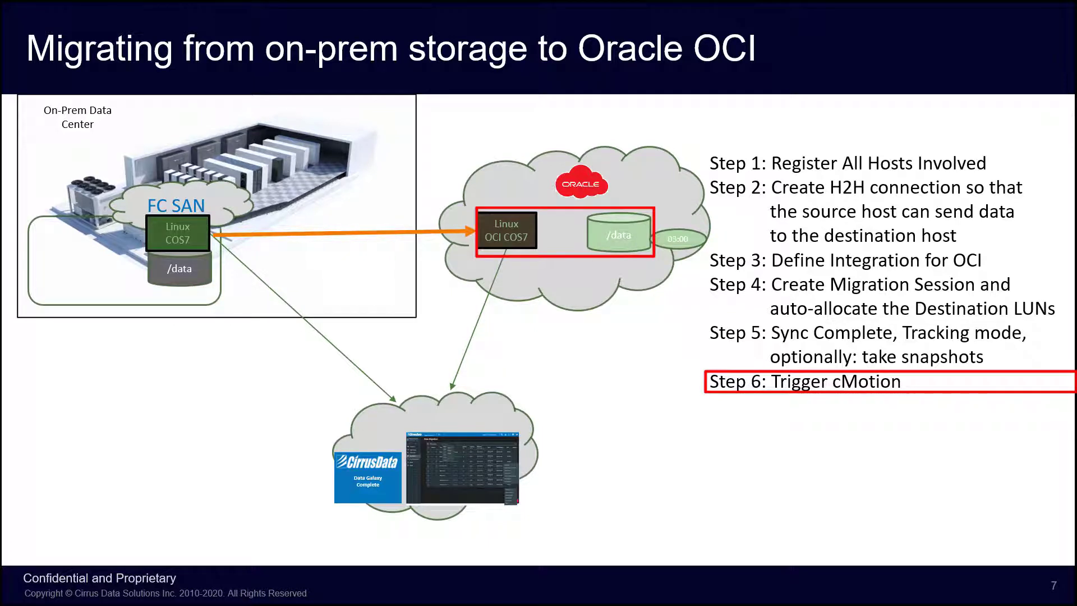
{"action": "key", "text": "Right"}
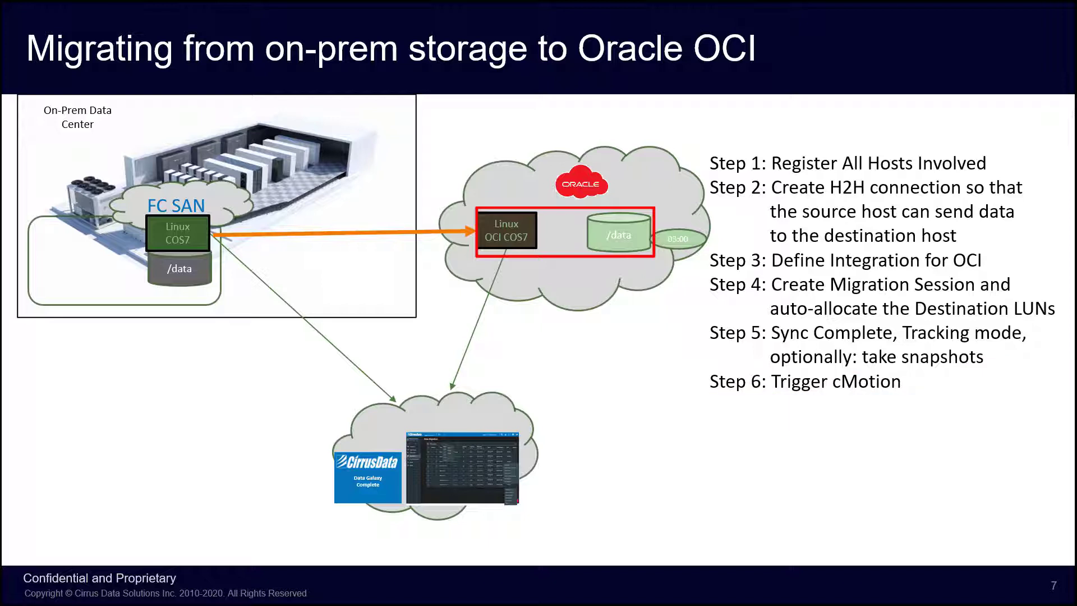
Step: Advance to the optional Revert cMotion slide and play its highlight animations
{"action": "key", "text": "Right"}
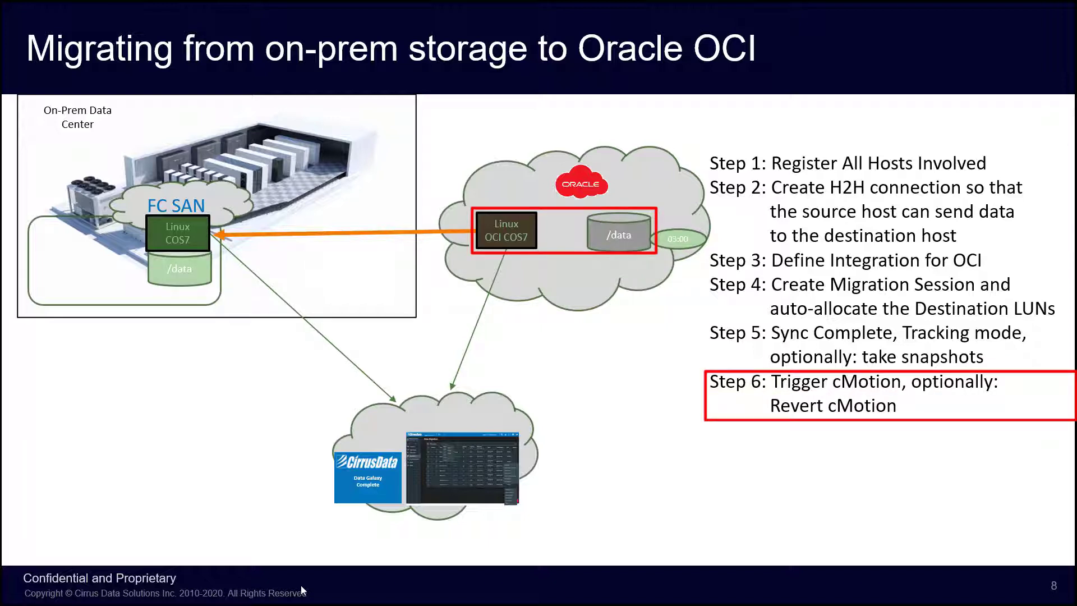
{"action": "key", "text": "Right"}
{"action": "key", "text": "Right"}
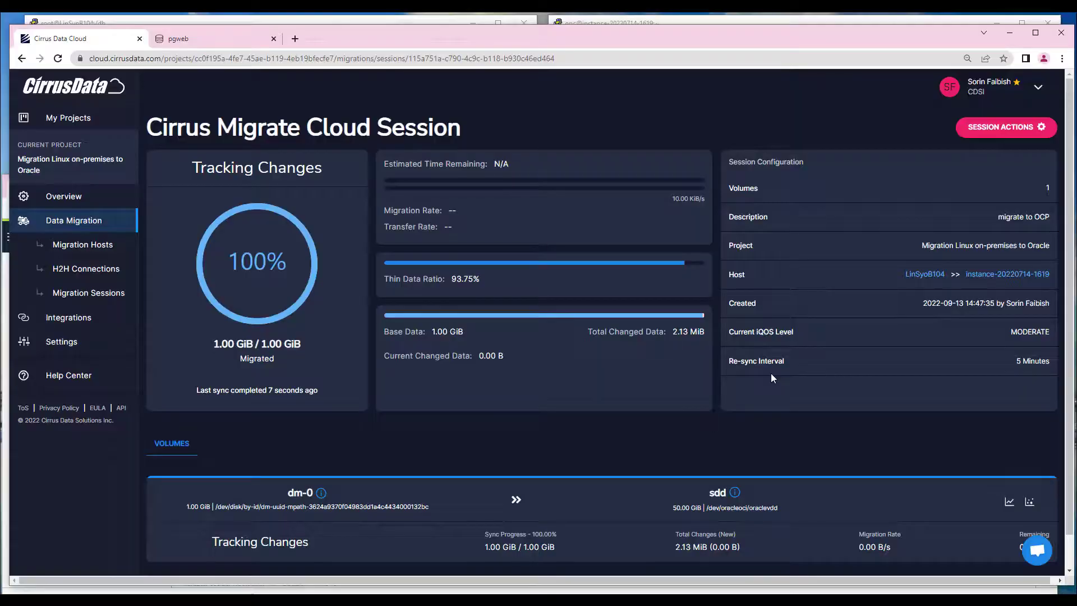
{"action": "key", "text": "Right"}
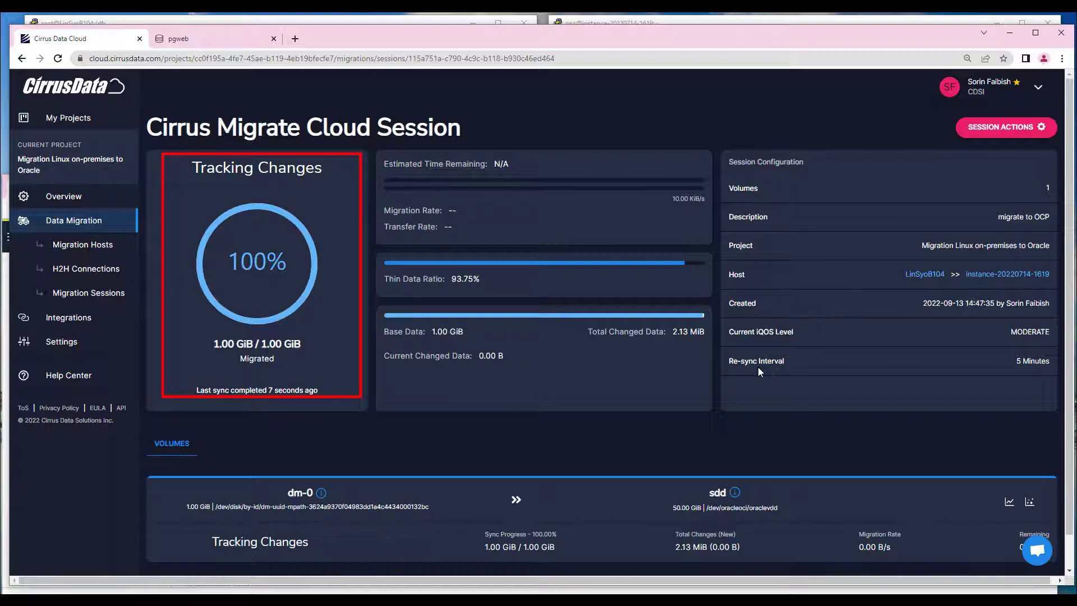
{"action": "key", "text": "Right"}
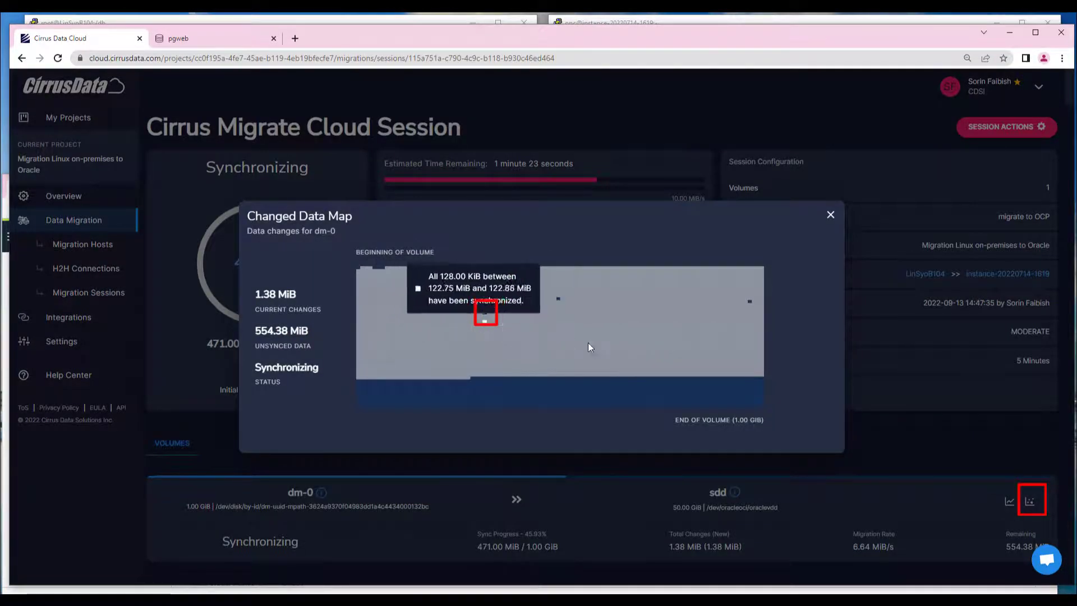
{"action": "mouse_move", "coordinate": [558, 305]}
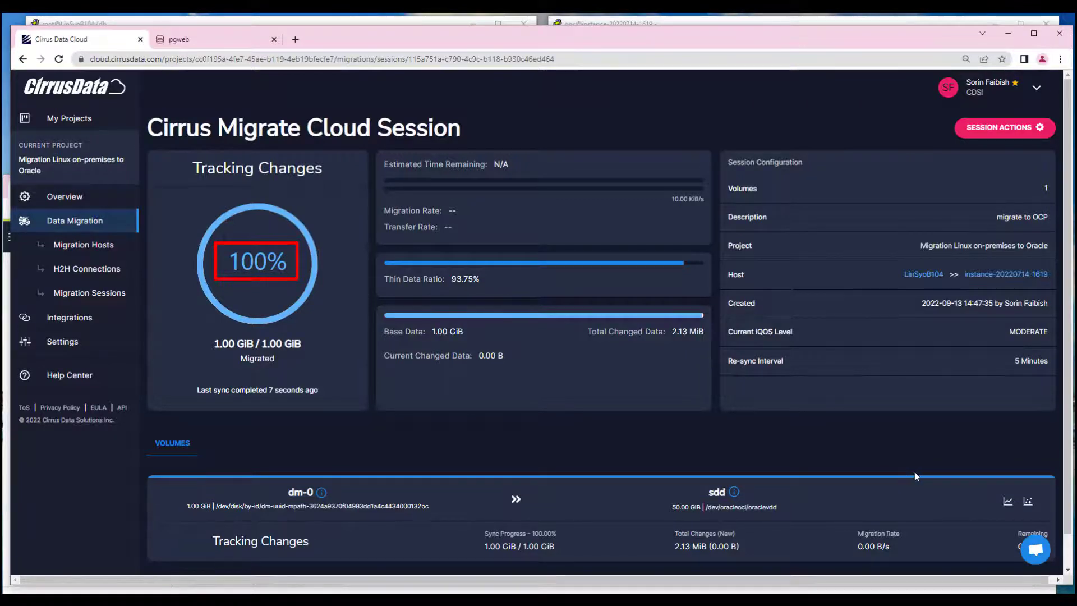
Step: Trigger cMotion from the session actions and confirm it
{"action": "left_click", "coordinate": [999, 127]}
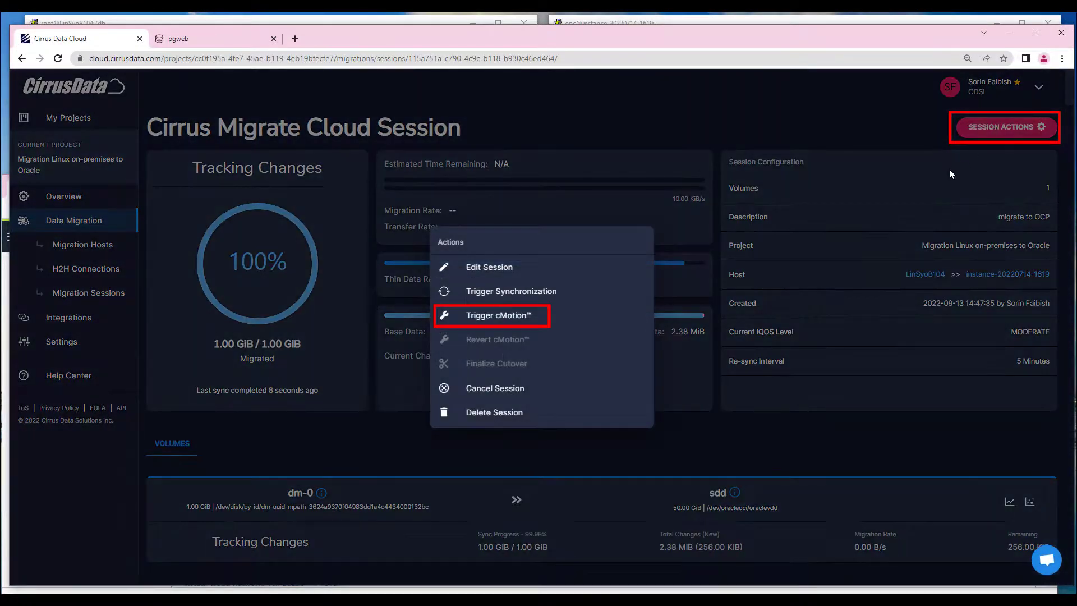
{"action": "left_click", "coordinate": [511, 317]}
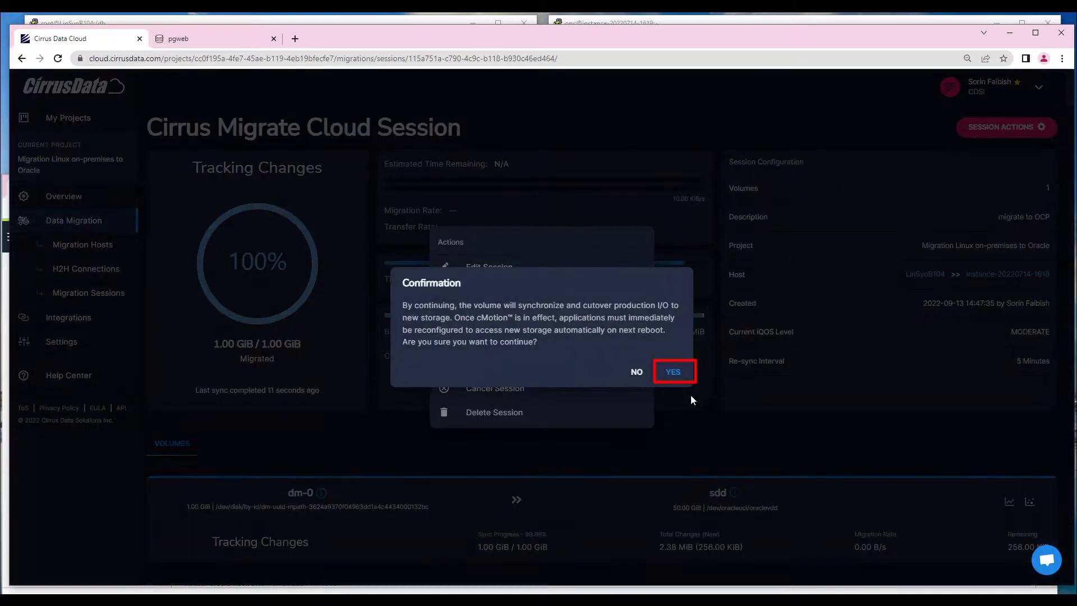
{"action": "left_click", "coordinate": [675, 372]}
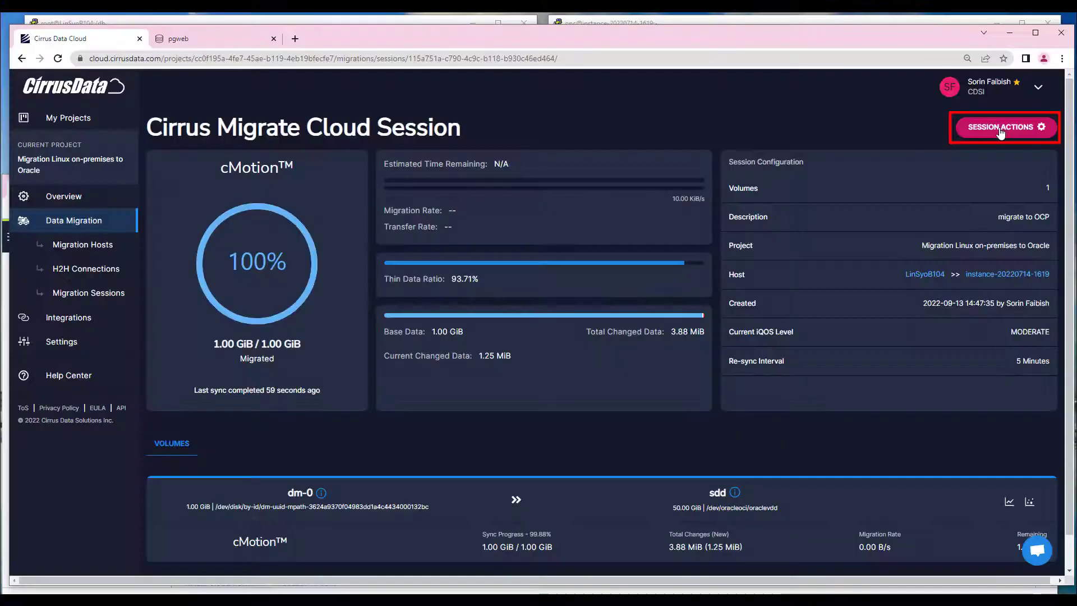
Step: Open the migration session's actions menu
{"action": "left_click", "coordinate": [1004, 127]}
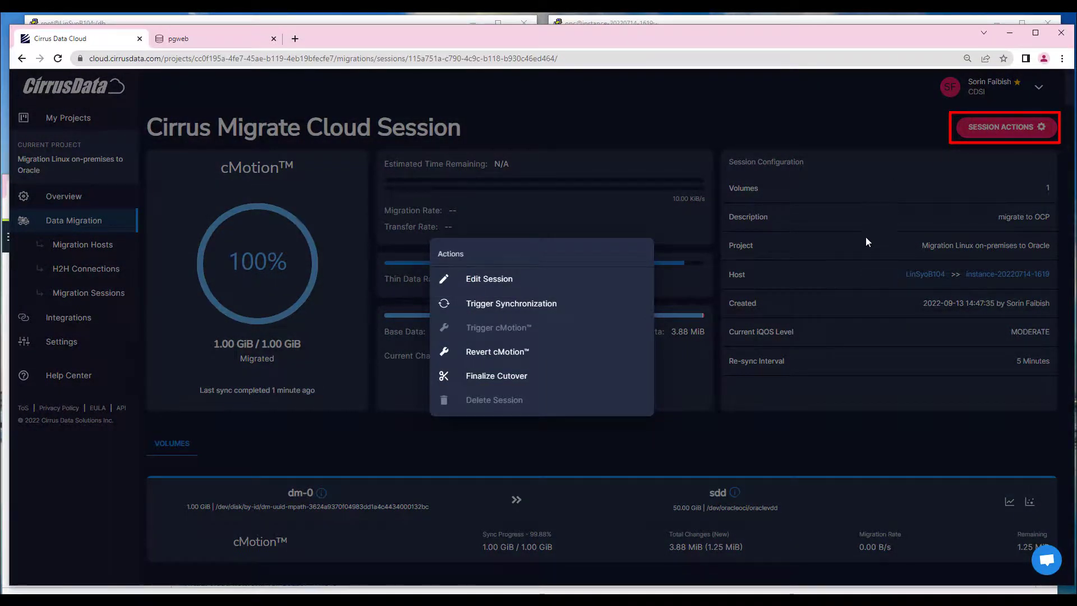
Step: Finalize the cutover, then mount /dev/sdd at /data on the OCI instance
{"action": "left_click", "coordinate": [503, 381]}
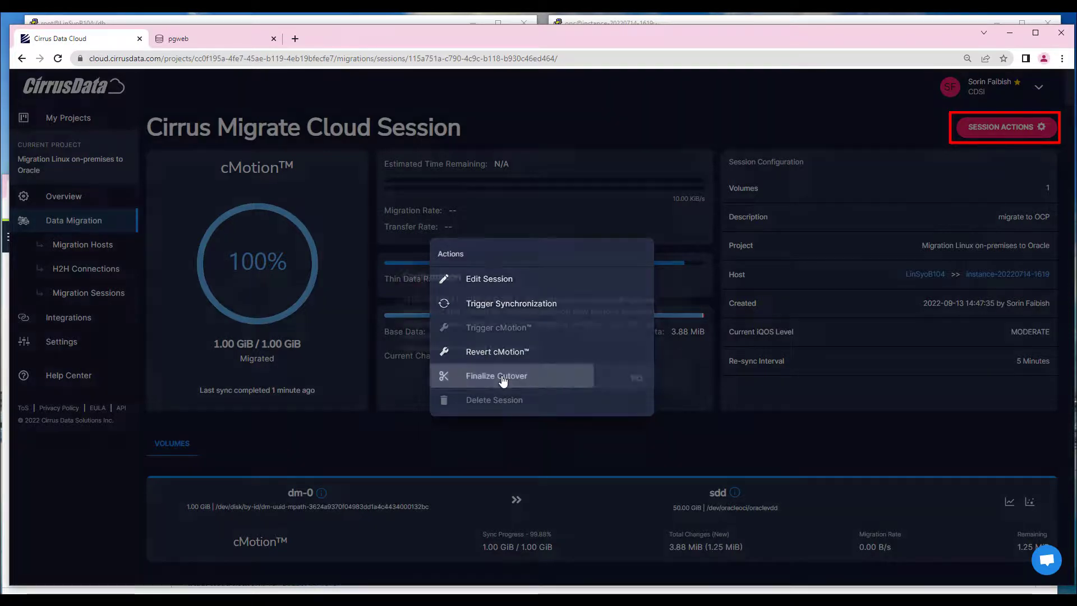
{"action": "left_click", "coordinate": [676, 378]}
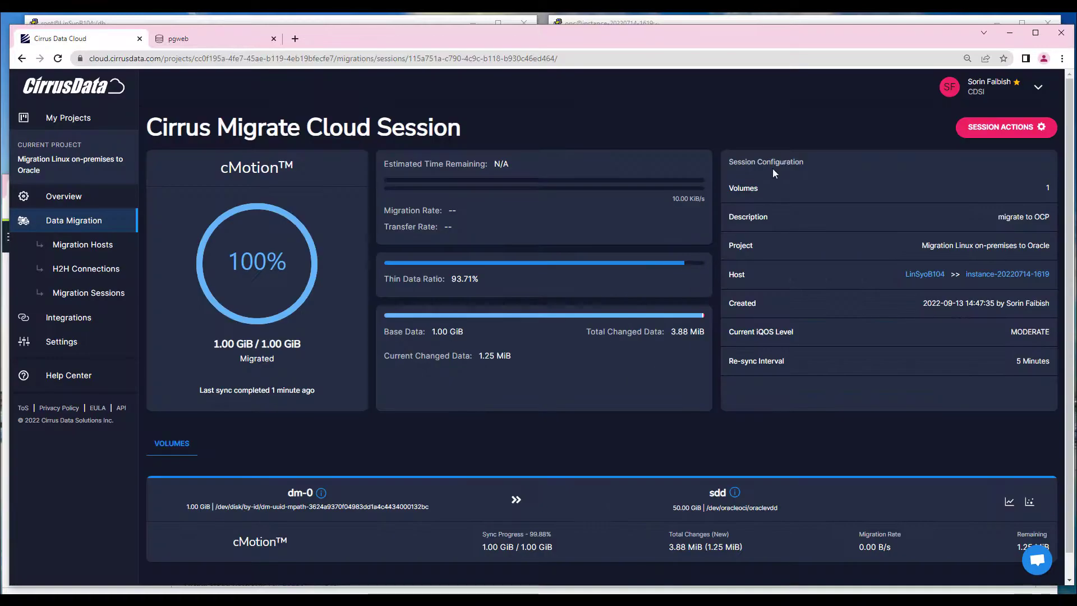
{"action": "left_click", "coordinate": [797, 24]}
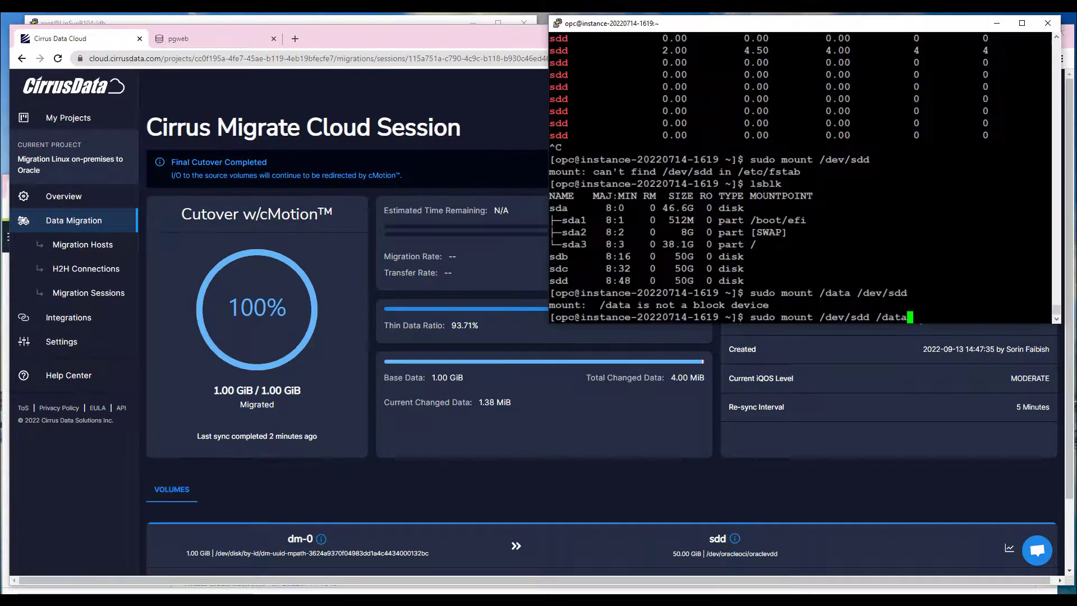
{"action": "key", "text": "Return"}
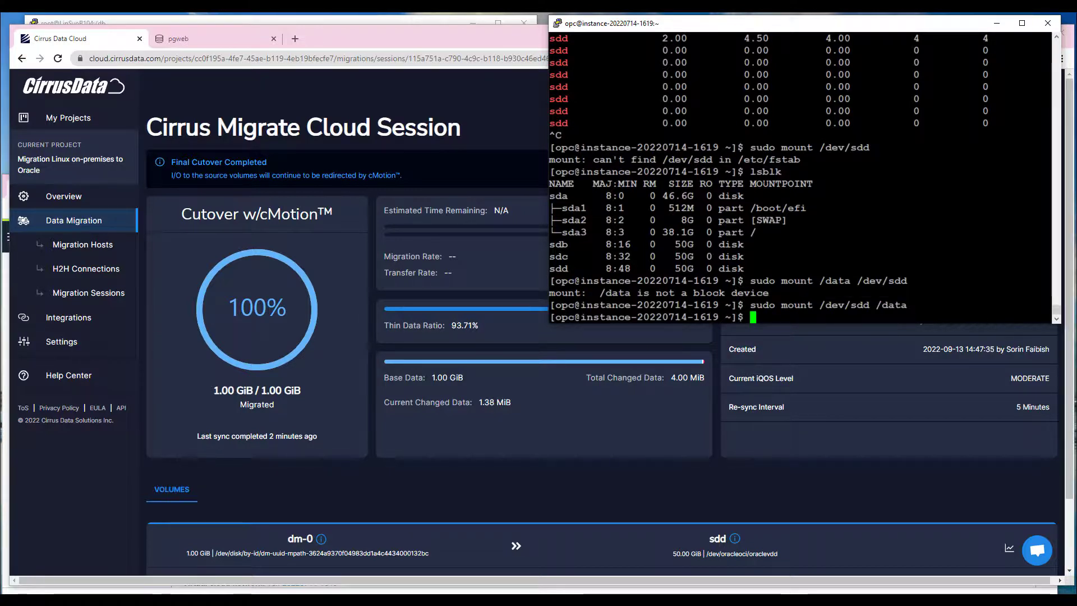
Step: List the contents of /data/pgdata with sudo ls -lah
{"action": "type", "text": "sudo ls"}
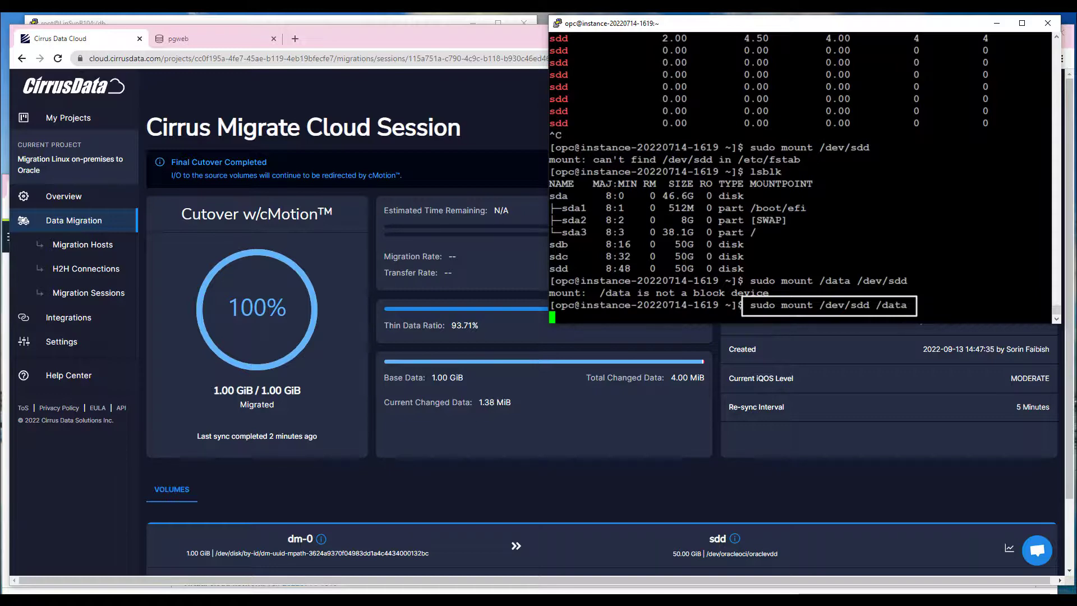
{"action": "type", "text": "sudo ls -lah /data/pgdata/"}
{"action": "key", "text": "Return"}
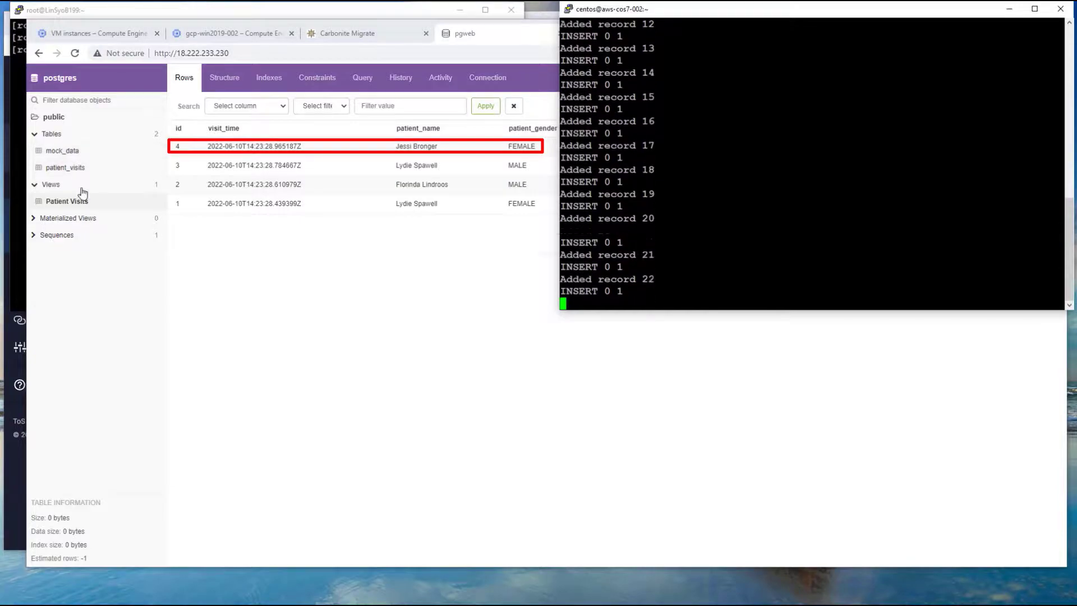
Step: Reload the Patient Visits view in pgweb, then advance to the Step 8: Online destination slide
{"action": "left_click", "coordinate": [68, 203]}
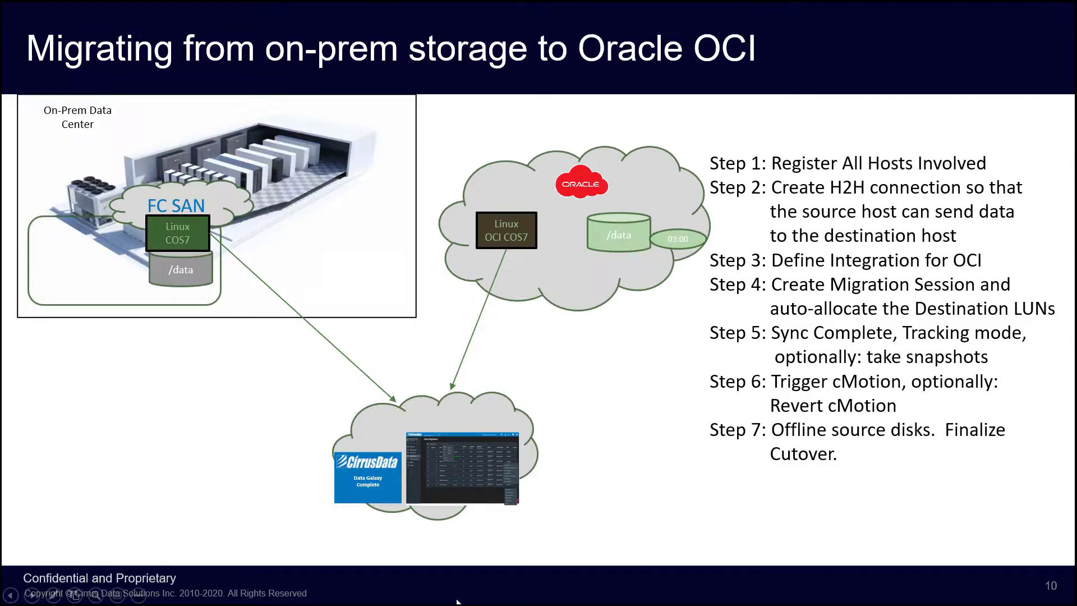
{"action": "key", "text": "Right"}
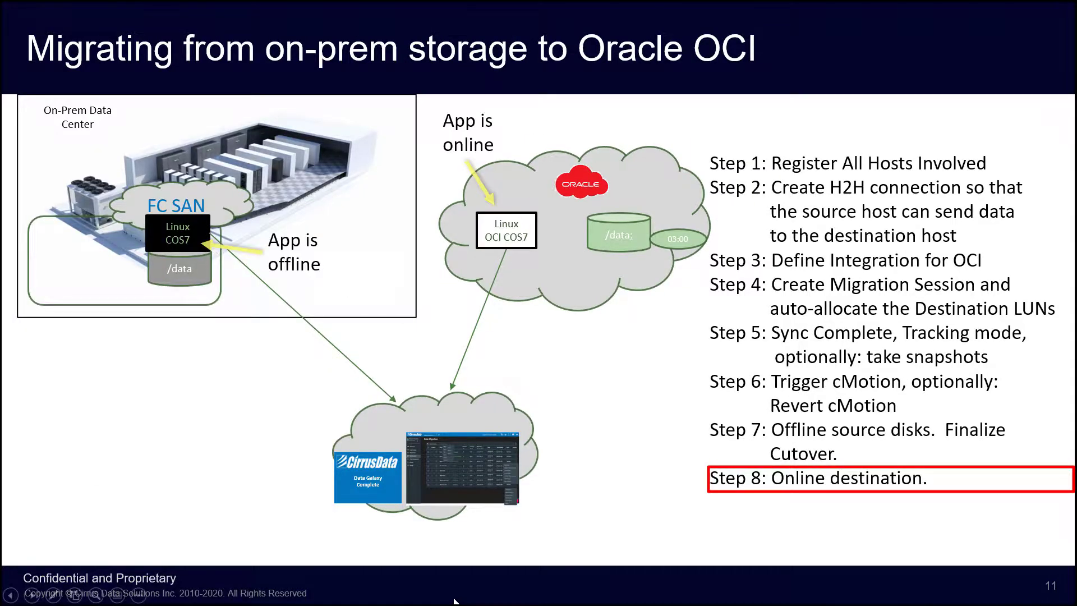